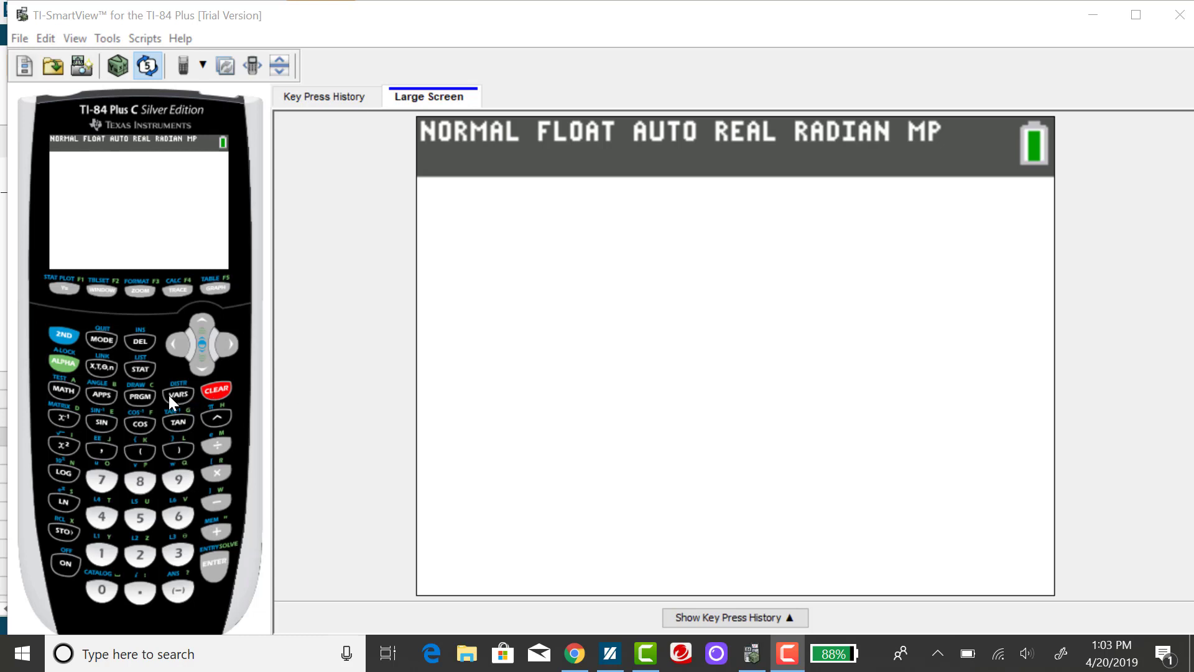
Open the STAT list editor to show the paired data in L1 and L2.
left_click(142, 369)
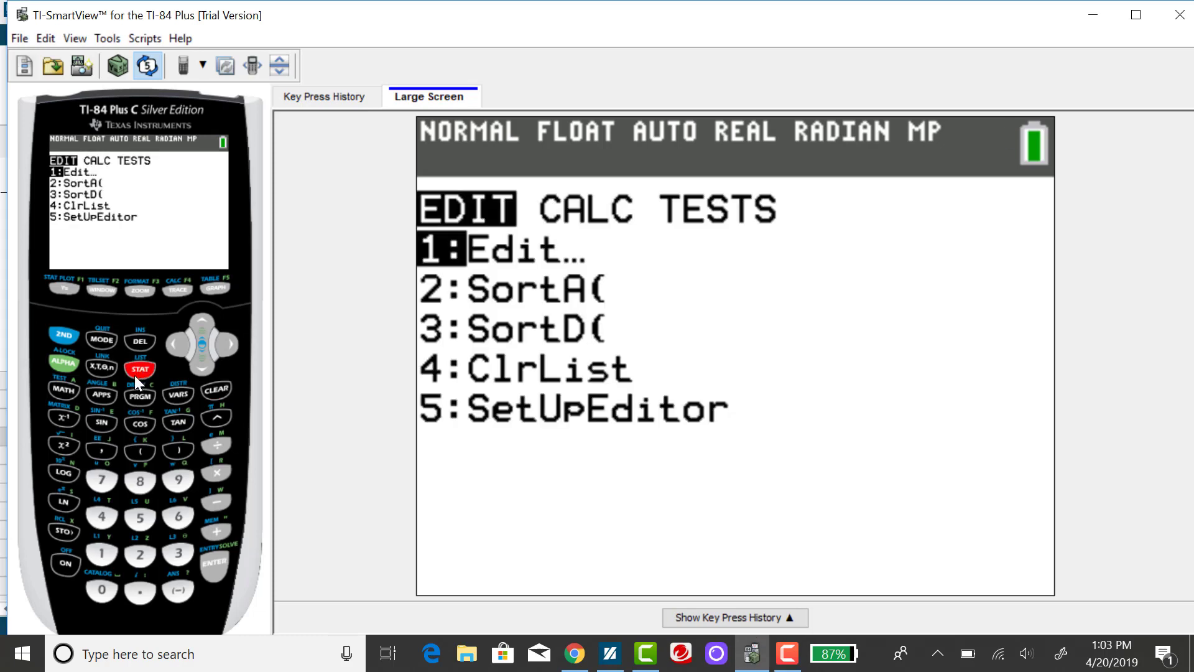
left_click(214, 569)
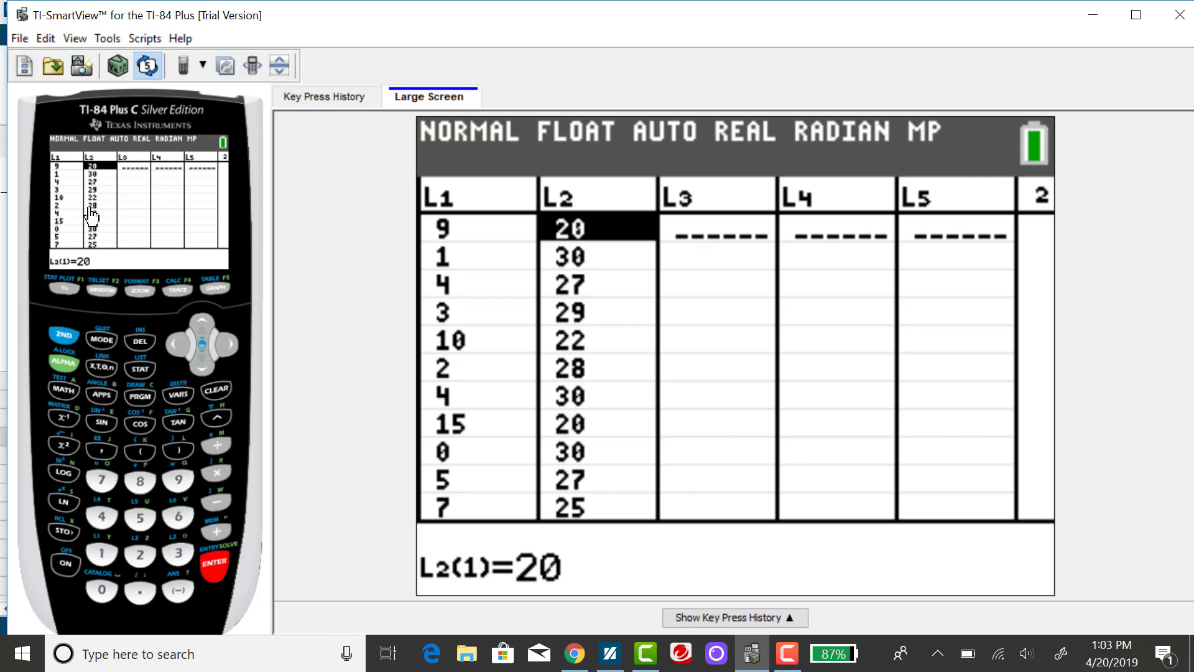
Choose 4:LinReg(ax+b) from the STAT CALC menu, opening its setup with Xlist L1, Ylist L2.
left_click(142, 369)
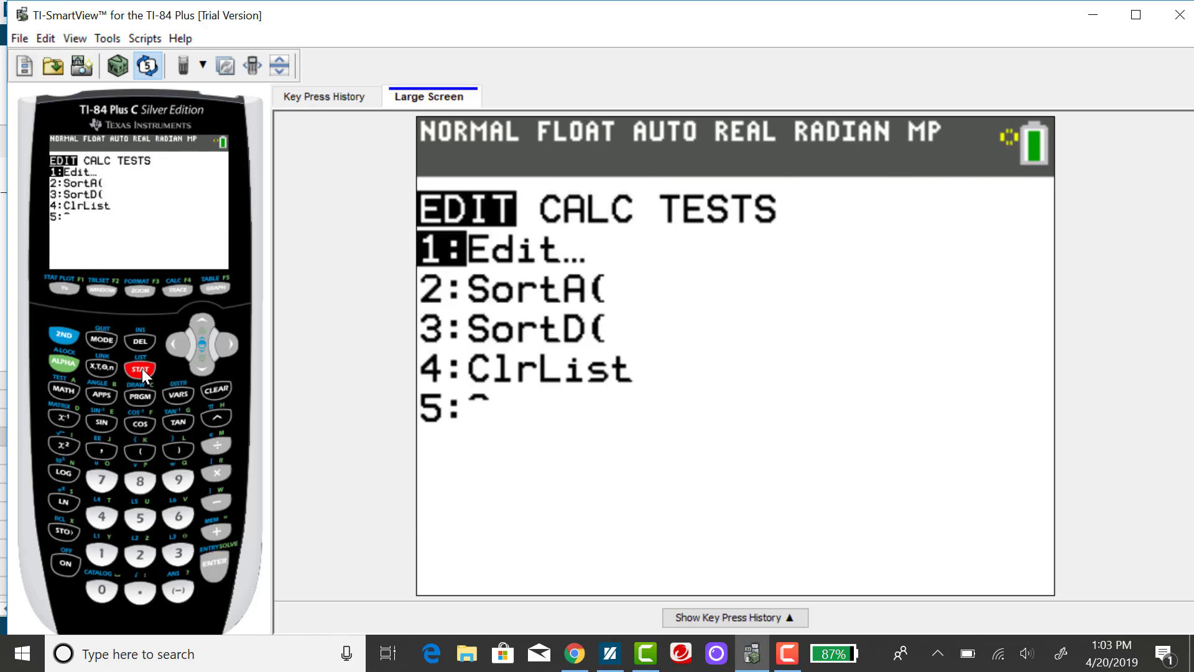
left_click(226, 344)
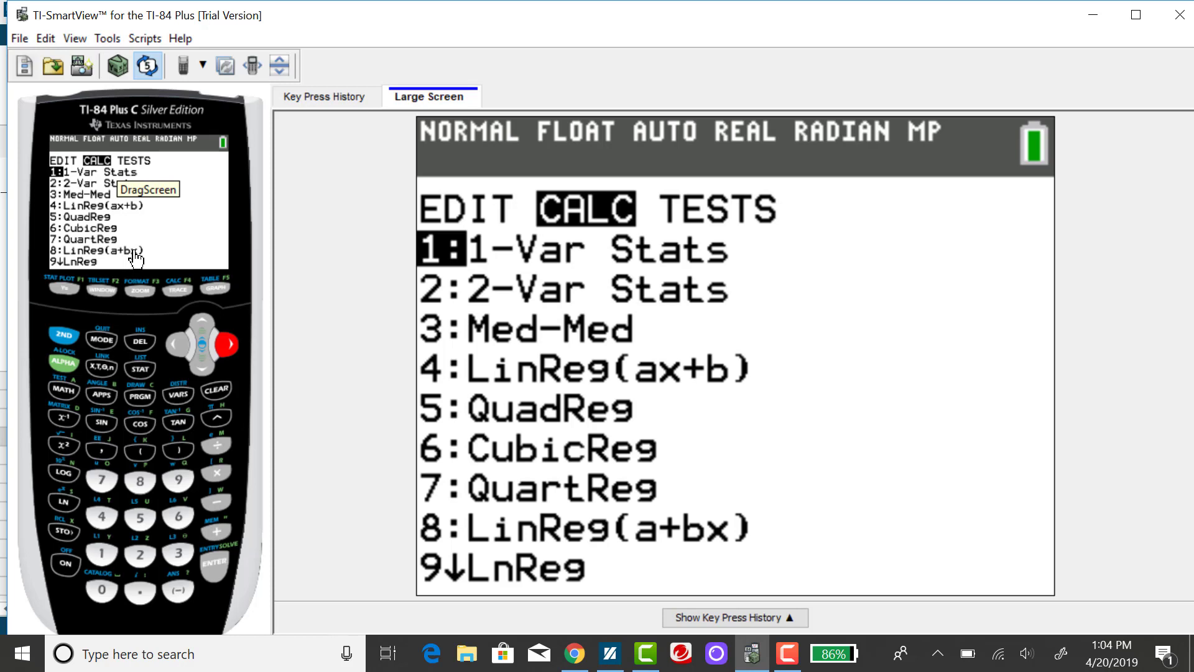
left_click(201, 369)
left_click(201, 367)
left_click(202, 368)
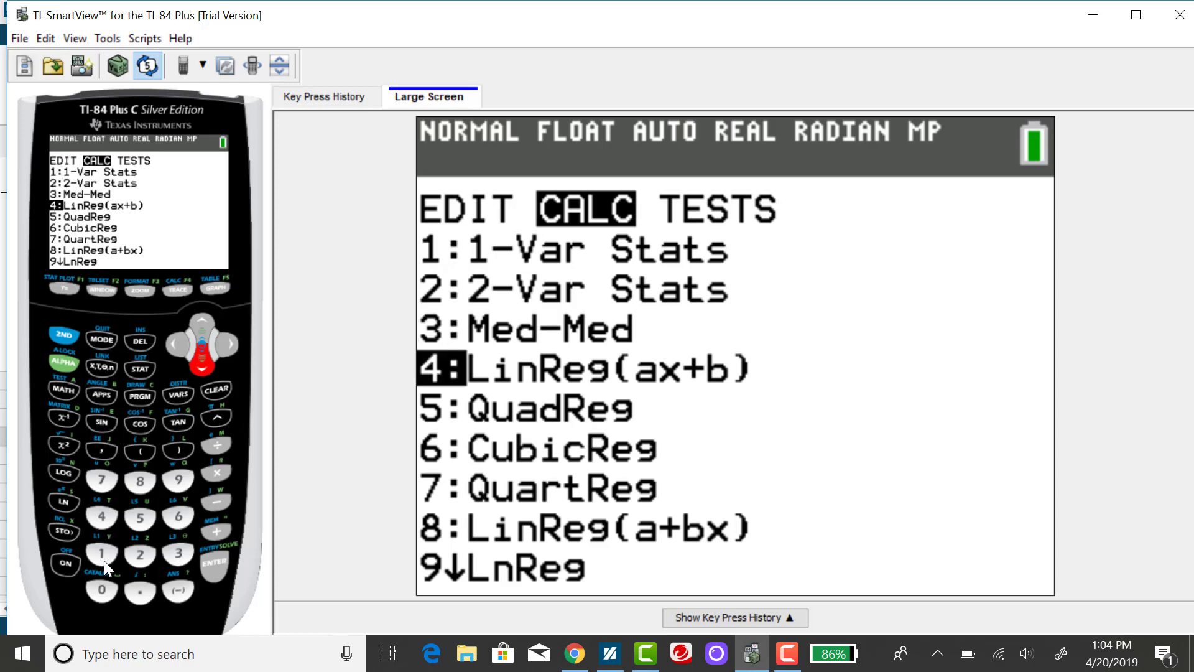
left_click(212, 566)
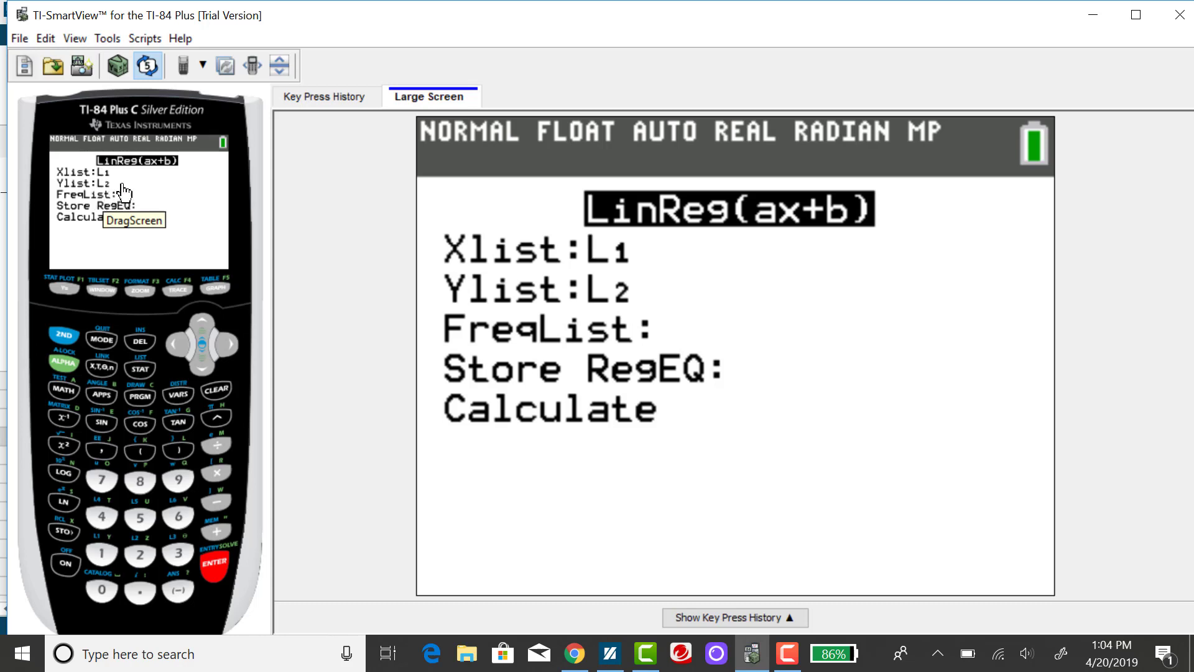
Calculate LinReg on L1 and L2, giving a=-.7971795935 and b=30.61758606.
left_click(198, 368)
left_click(198, 368)
left_click(197, 369)
left_click(198, 367)
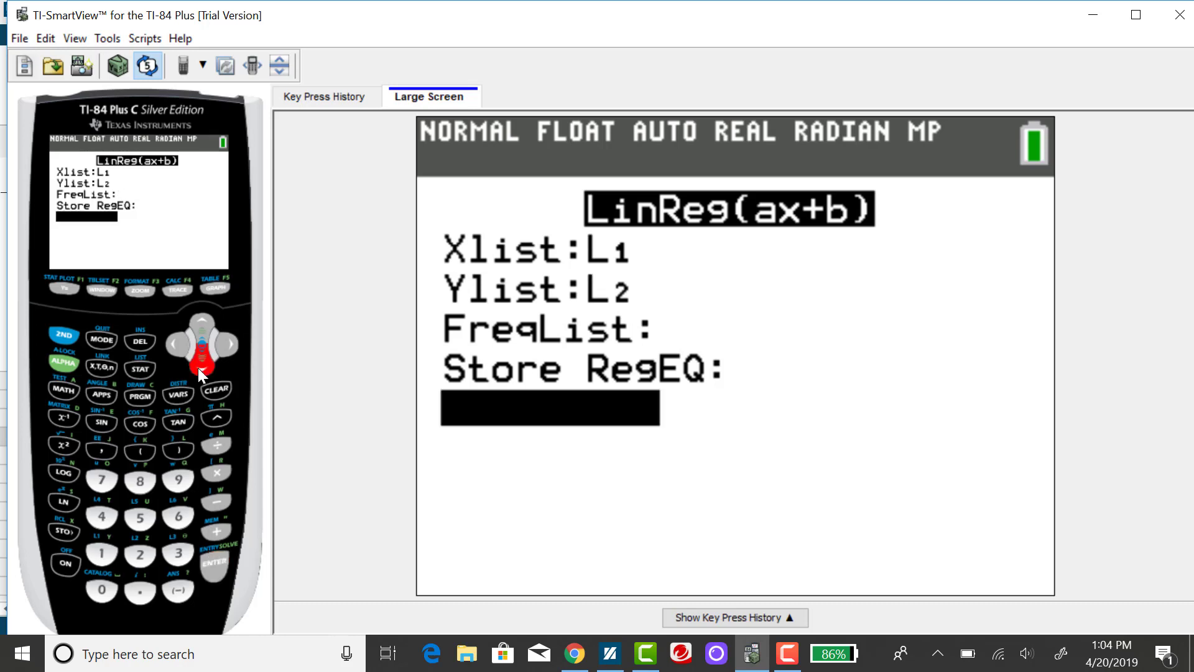
left_click(220, 564)
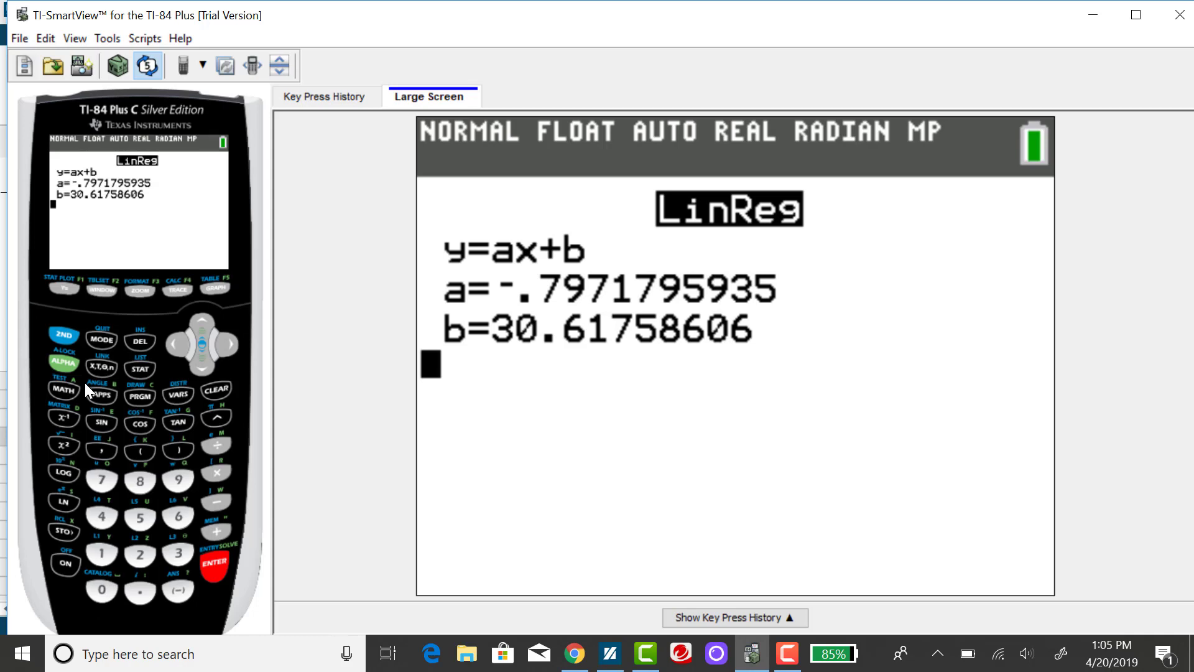
Find DiagnosticOn in the CATALOG and execute it on the home screen, returning Done.
left_click(64, 336)
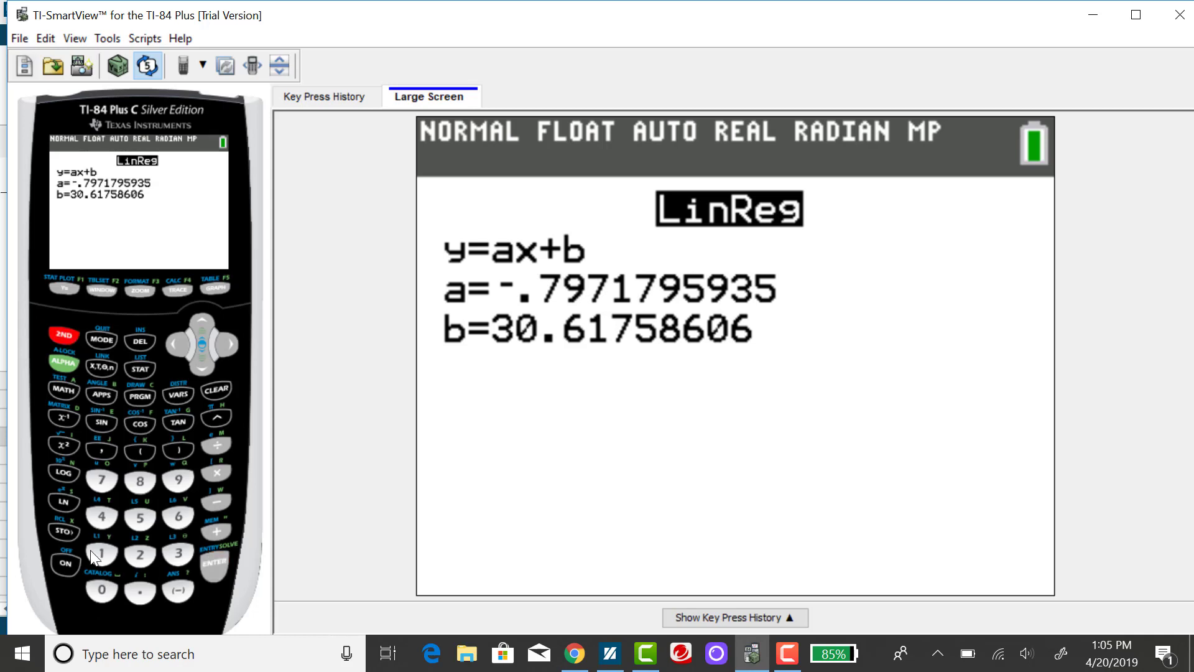
left_click(104, 590)
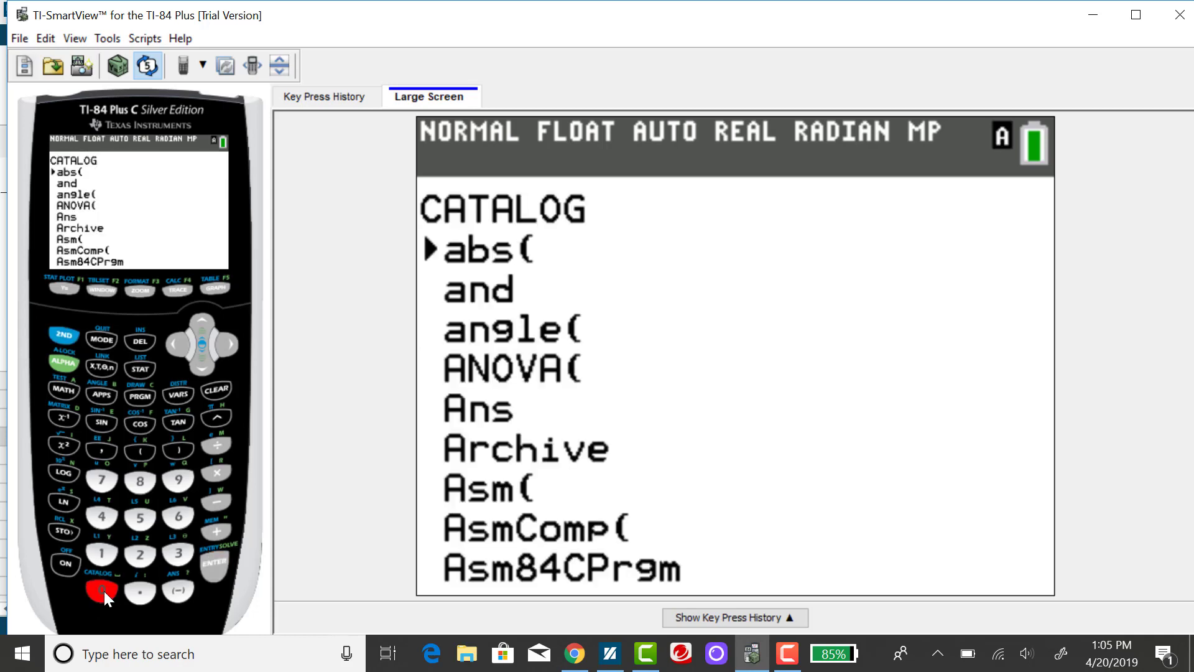
left_click(206, 367)
left_click(204, 368)
left_click(204, 368)
left_click(205, 367)
left_click(206, 367)
left_click(206, 367)
left_click(207, 367)
left_click(207, 367)
left_click(205, 367)
left_click(207, 367)
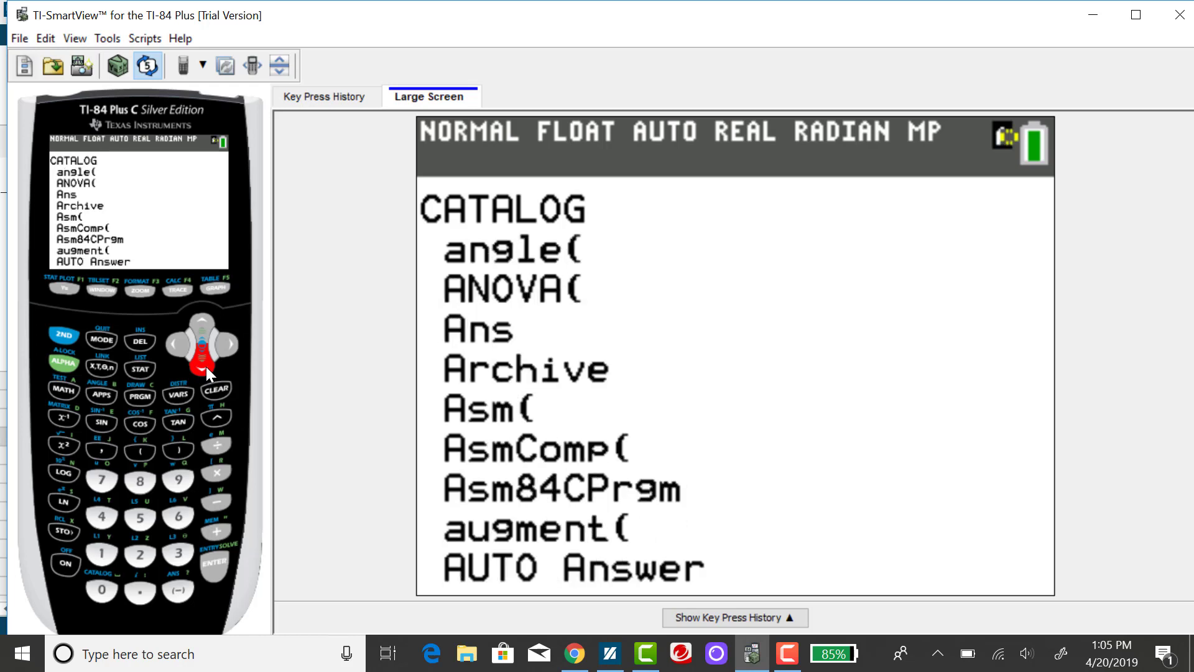
left_click(206, 367)
left_click(206, 366)
left_click(207, 368)
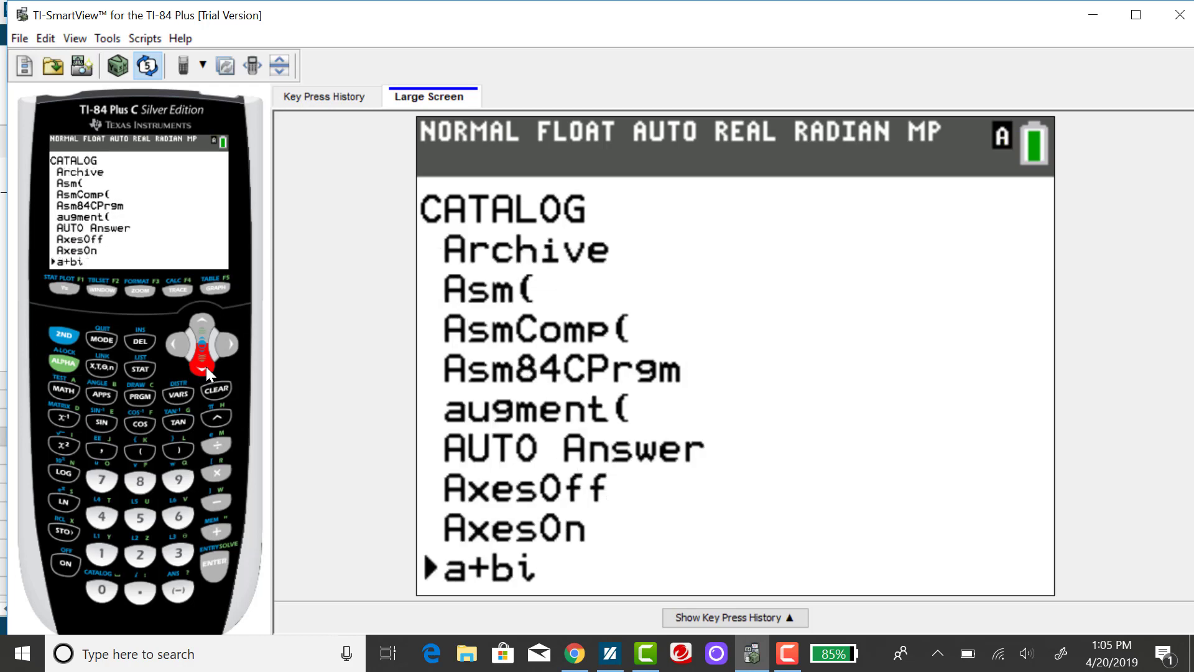
left_click(207, 367)
left_click(207, 366)
left_click(206, 368)
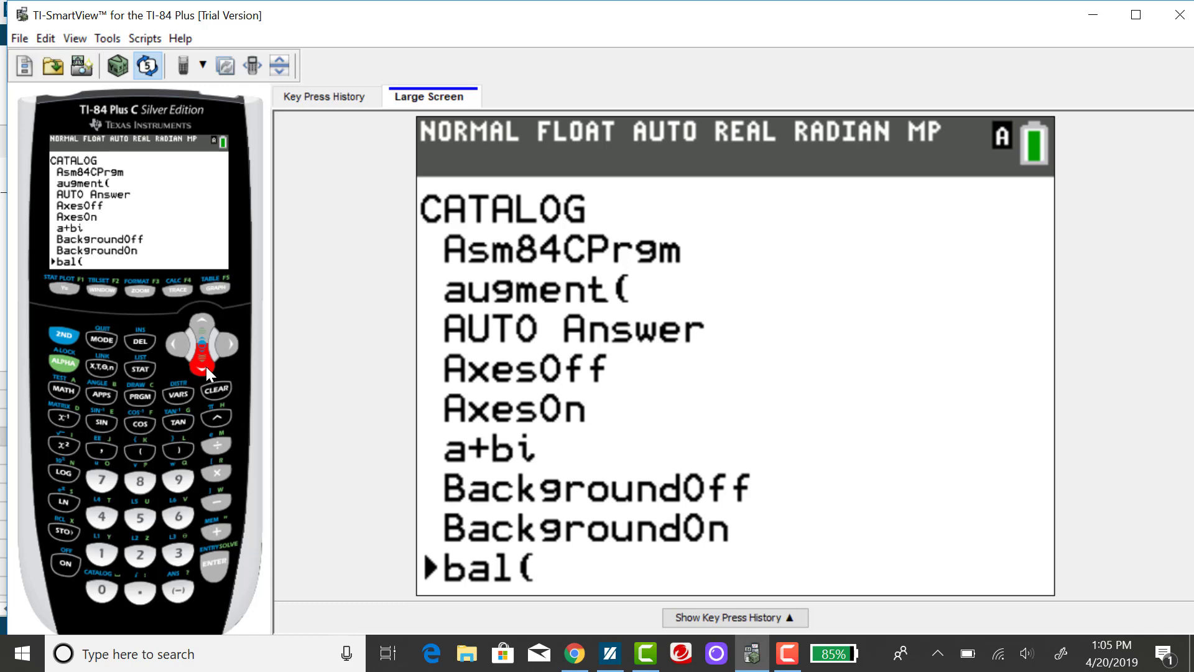
left_click(206, 366)
left_click(206, 367)
left_click(206, 367)
left_click(206, 367)
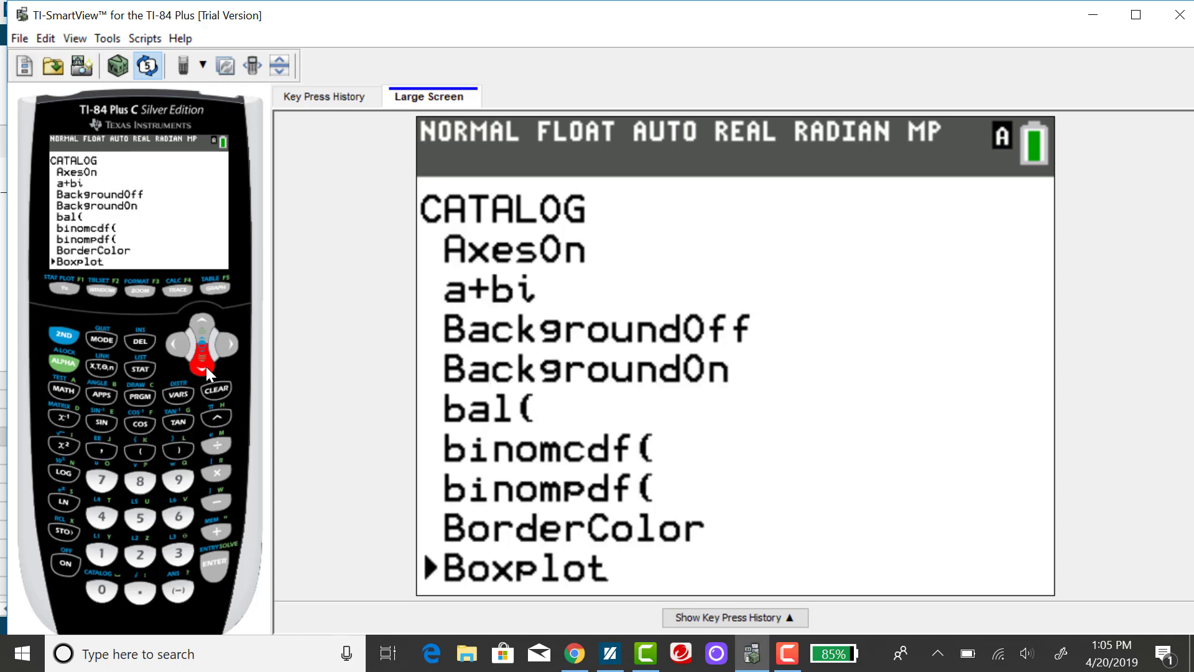
left_click(206, 366)
left_click(206, 368)
left_click(206, 367)
left_click(206, 367)
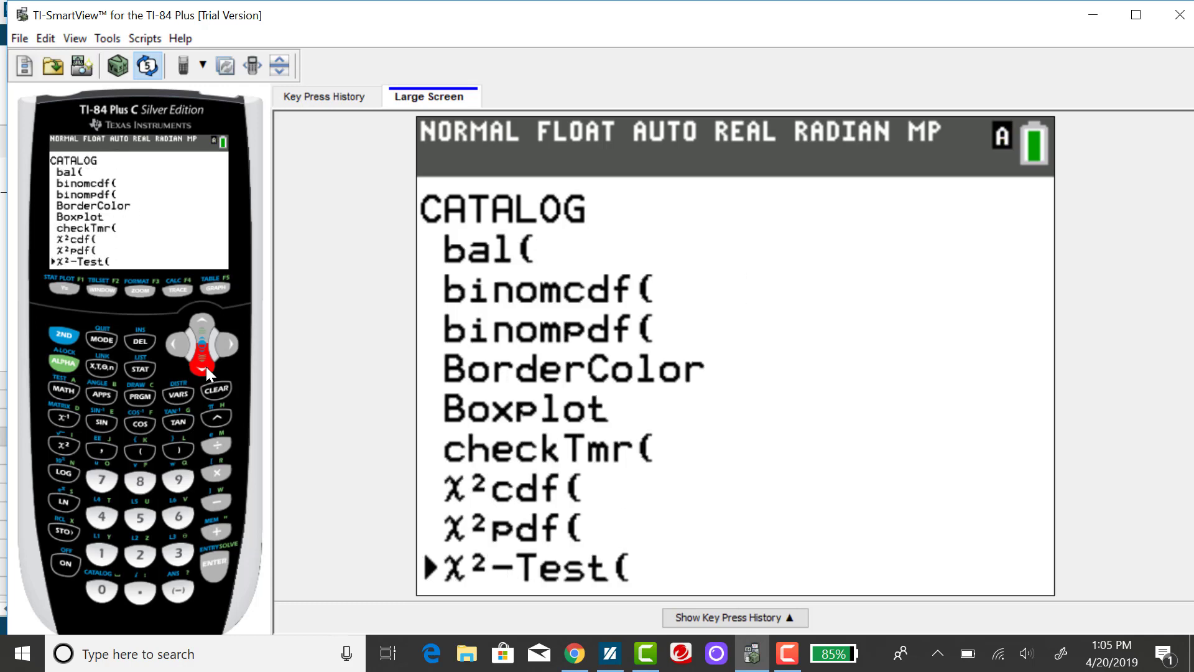
left_click(206, 367)
left_click(206, 366)
left_click(207, 367)
left_click(207, 367)
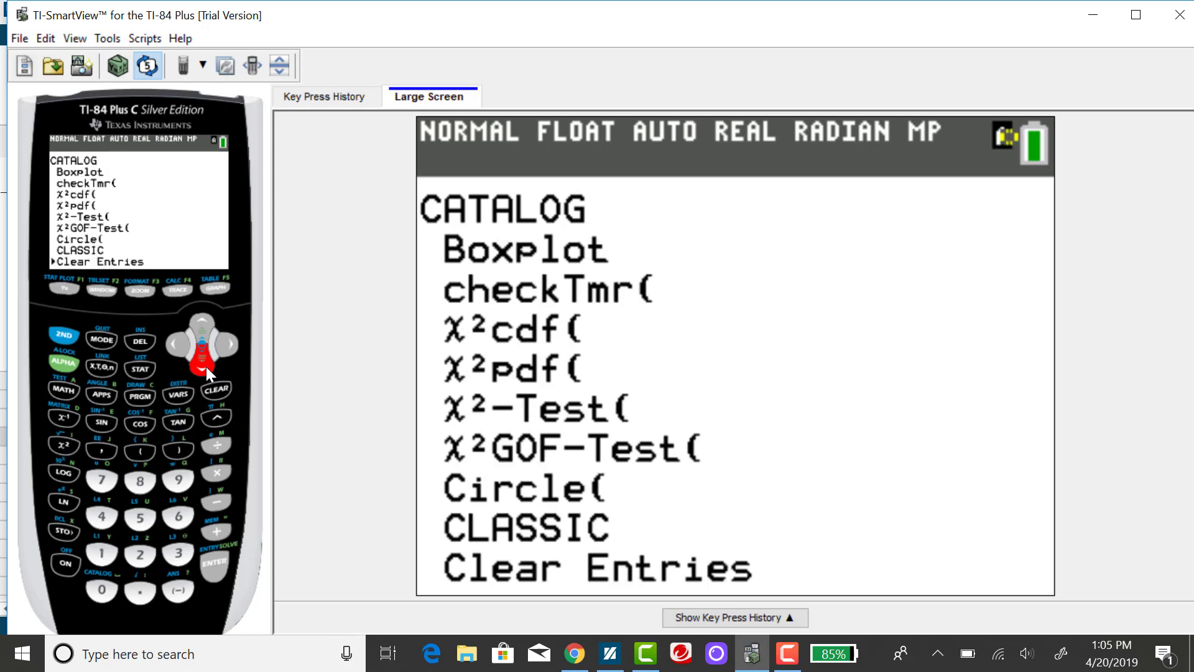
left_click(206, 367)
left_click(206, 367)
left_click(206, 367)
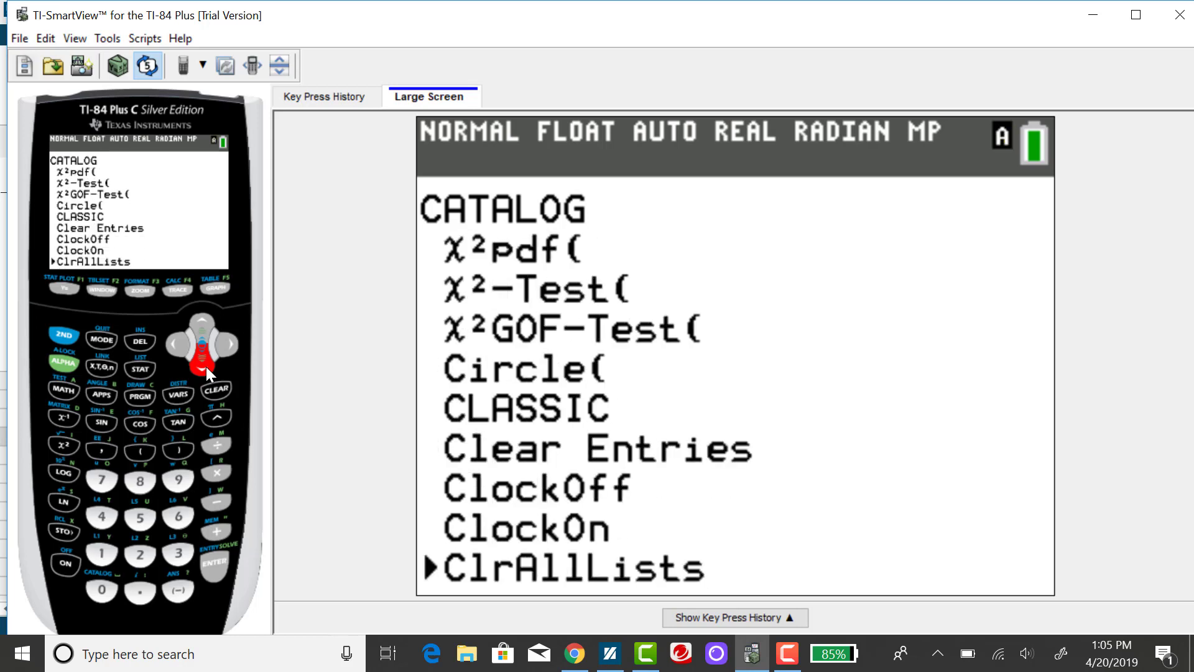
left_click(205, 367)
left_click(206, 367)
left_click(207, 367)
left_click(206, 367)
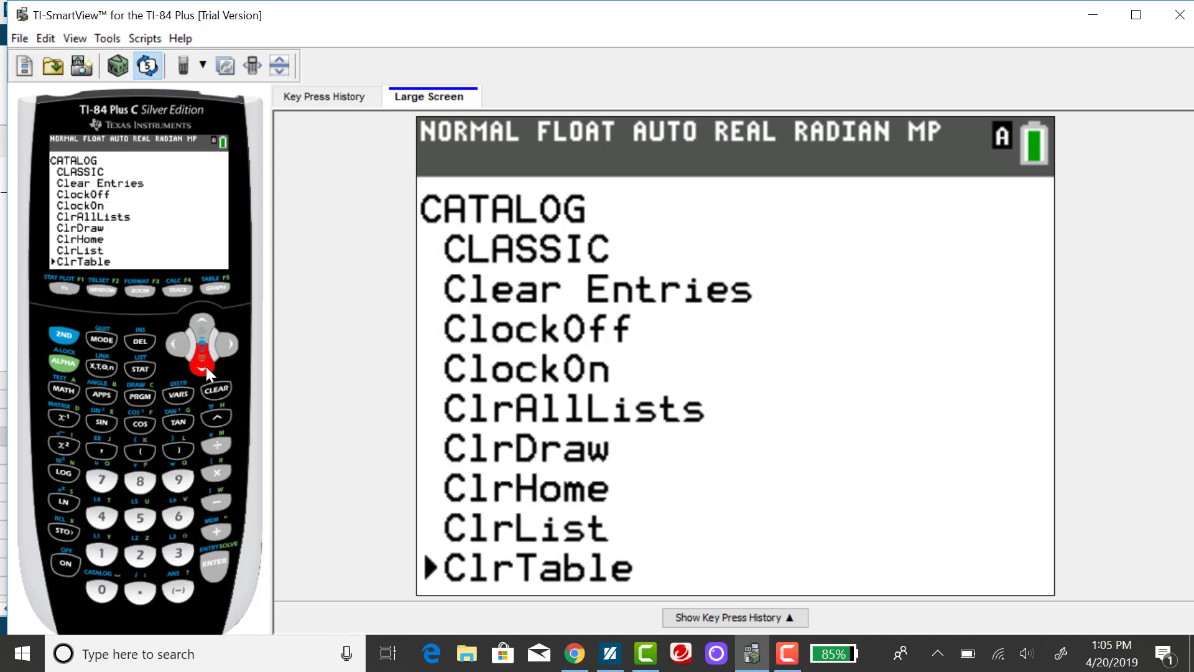
left_click(206, 367)
left_click(207, 367)
left_click(206, 367)
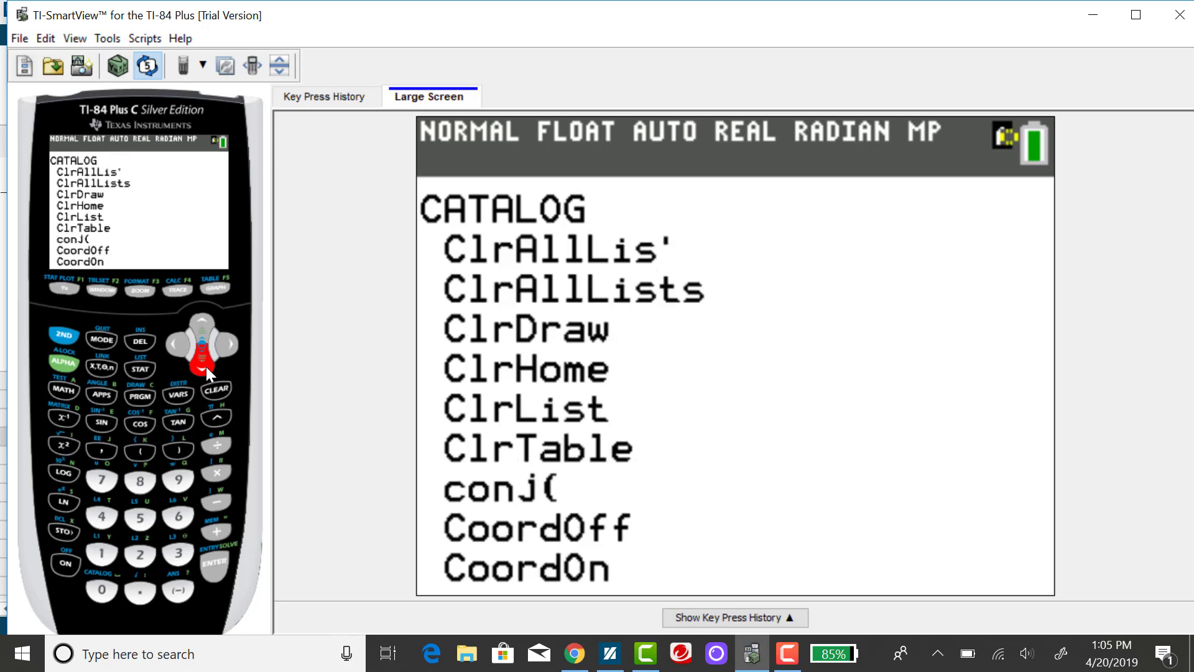
left_click(207, 367)
left_click(207, 367)
left_click(206, 367)
left_click(206, 367)
left_click(206, 367)
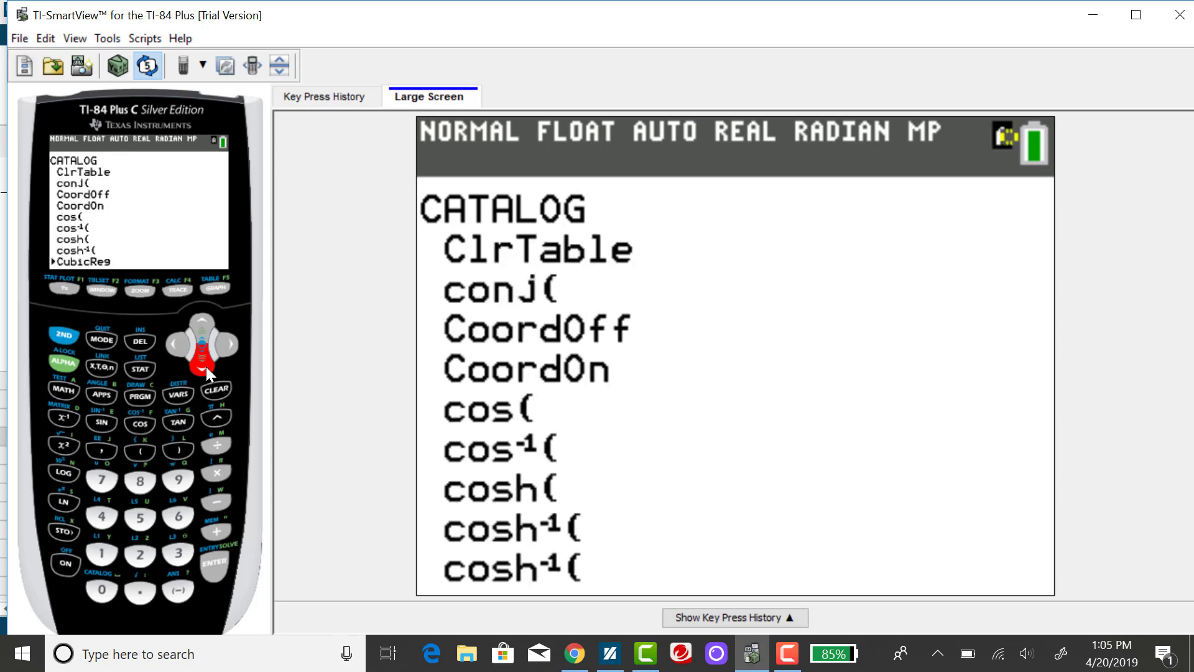
left_click(207, 367)
left_click(207, 367)
left_click(206, 367)
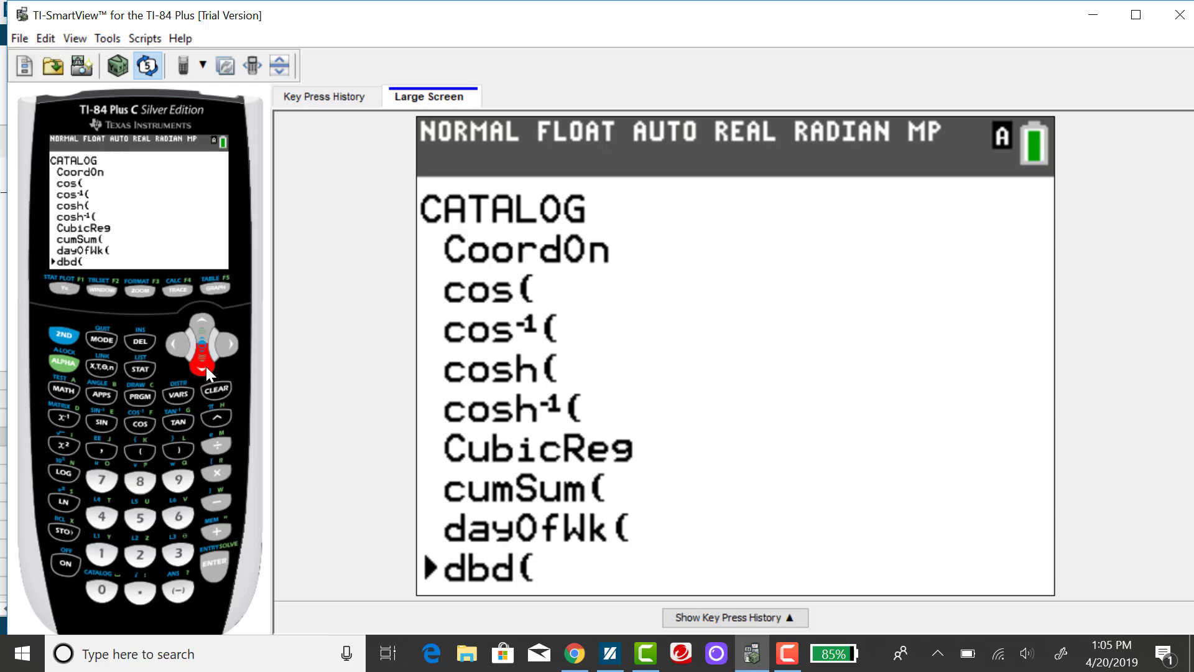
left_click(206, 367)
left_click(206, 367)
left_click(207, 367)
left_click(206, 367)
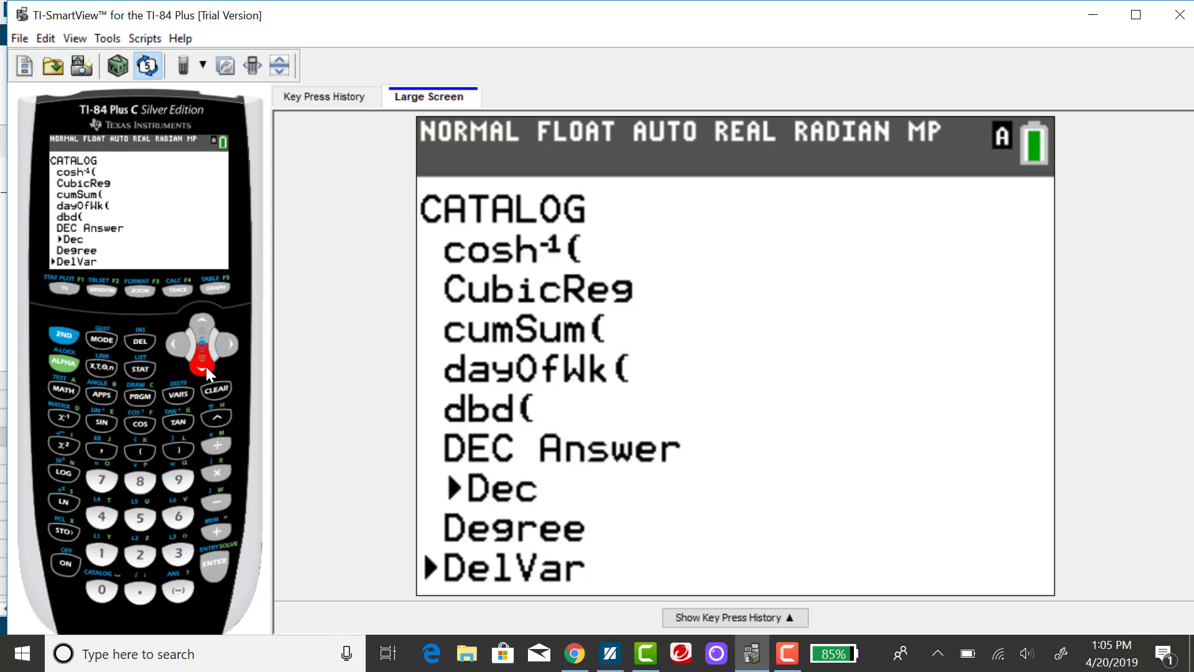
left_click(207, 367)
left_click(207, 366)
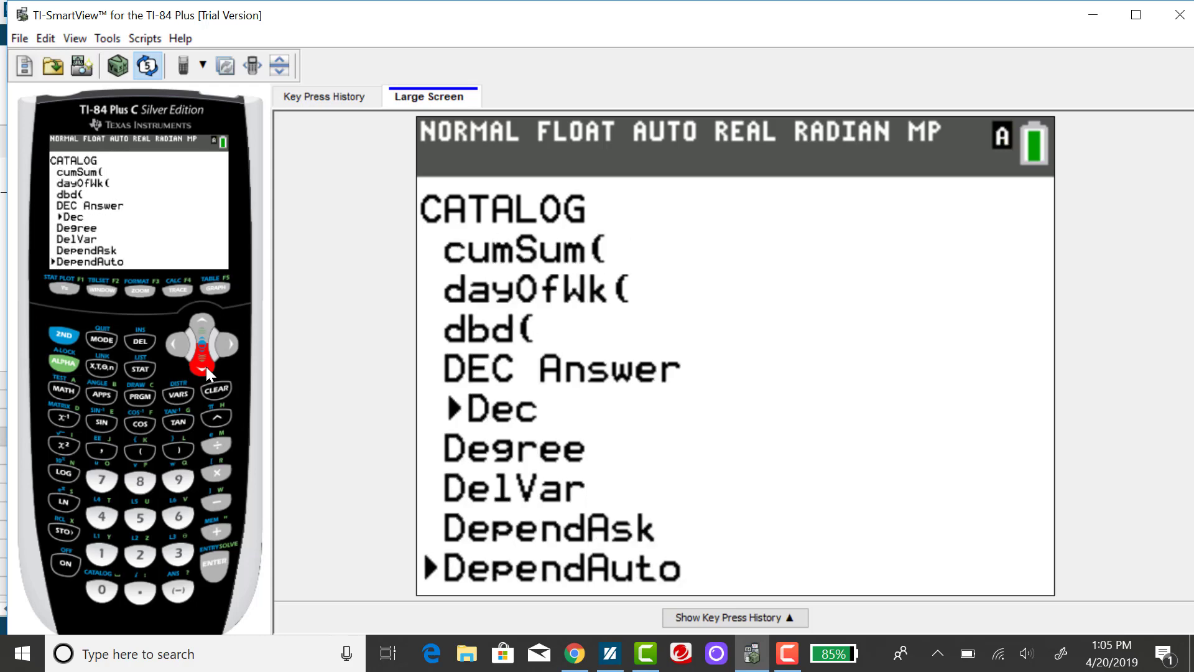
left_click(207, 366)
left_click(206, 367)
left_click(207, 367)
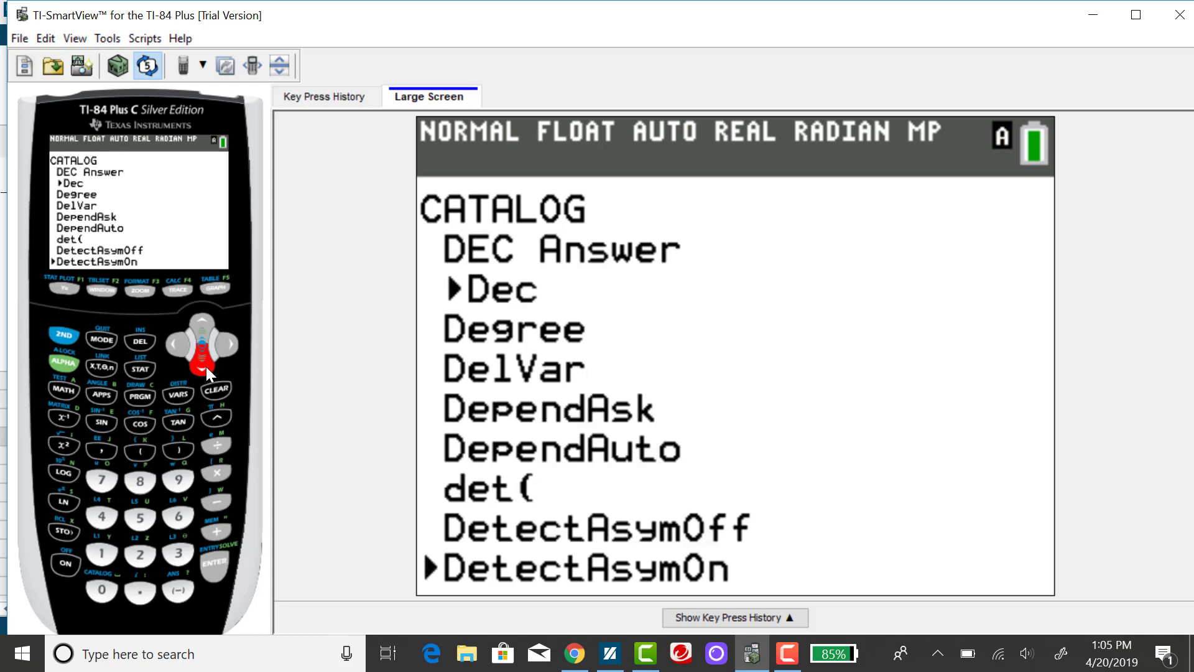
left_click(206, 367)
left_click(207, 366)
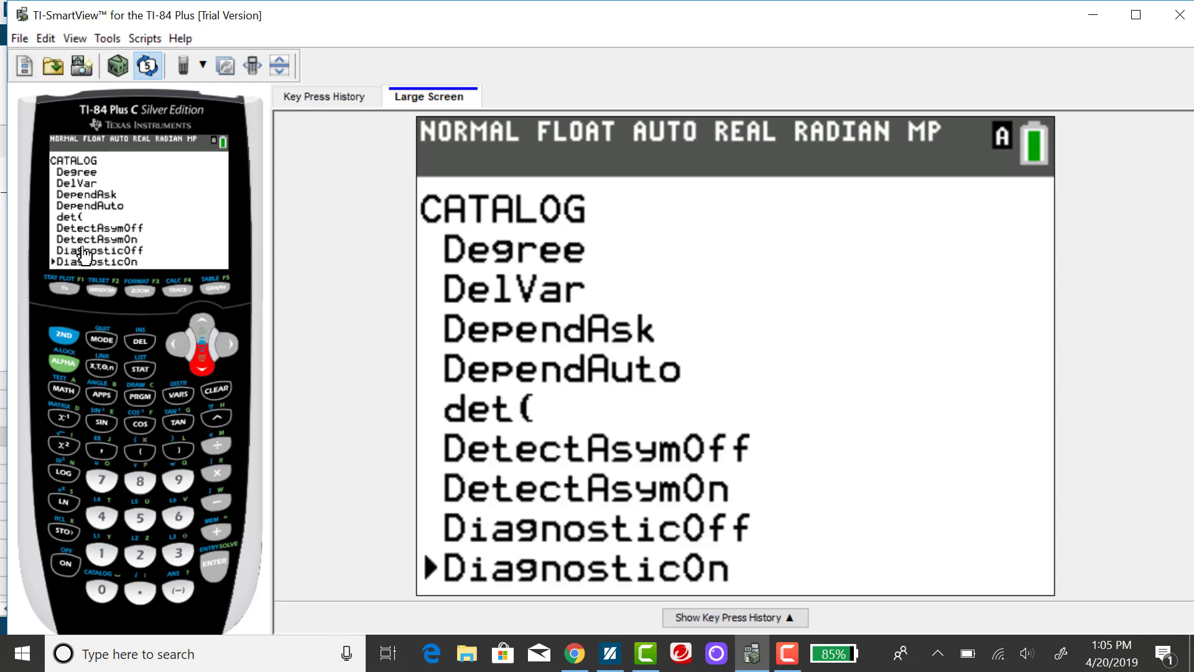
left_click(216, 574)
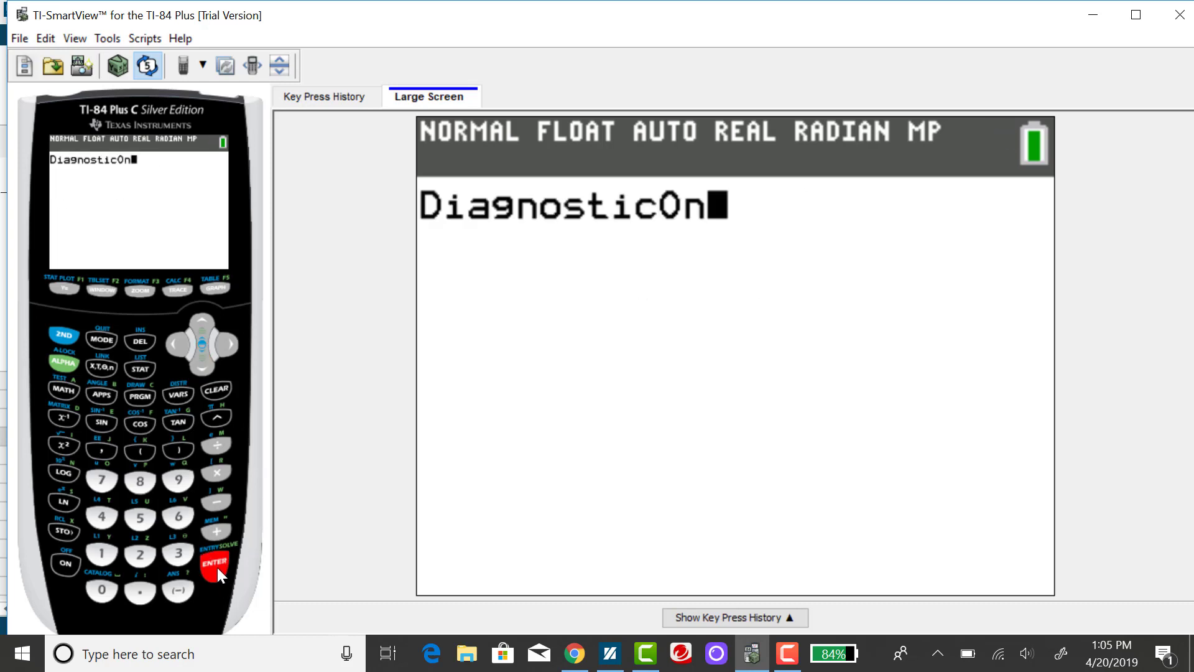
left_click(218, 569)
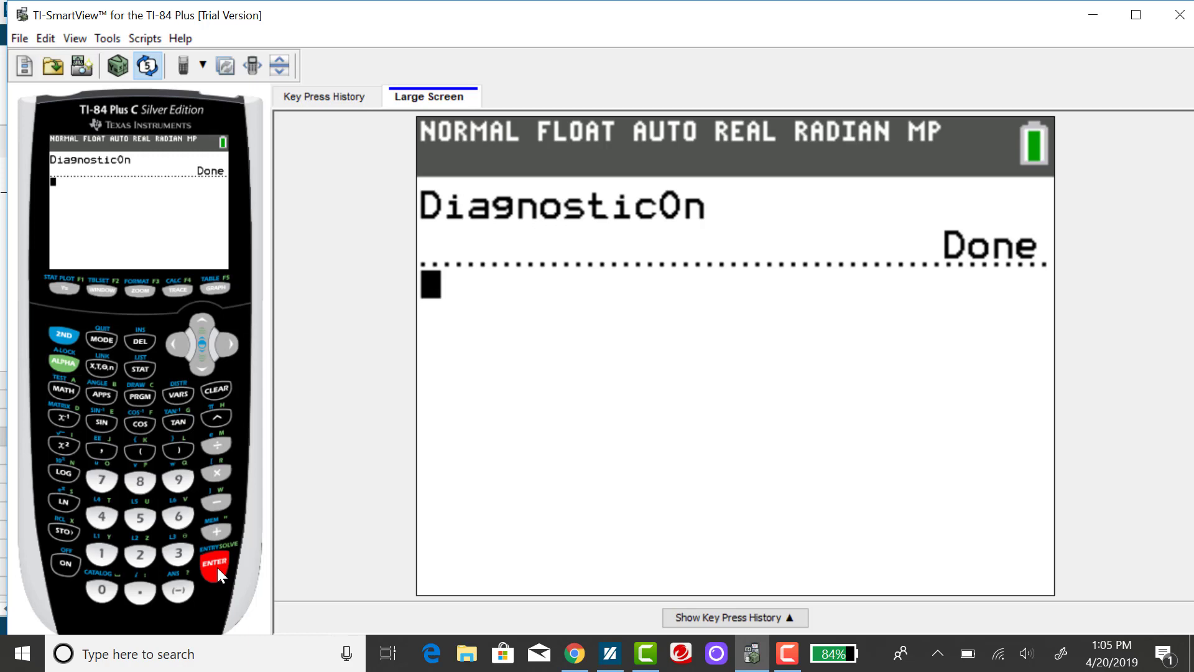
Rerun LinReg(ax+b) on L1 and L2, now reporting r²=.8418566916 and r=-.9175274882.
left_click(141, 371)
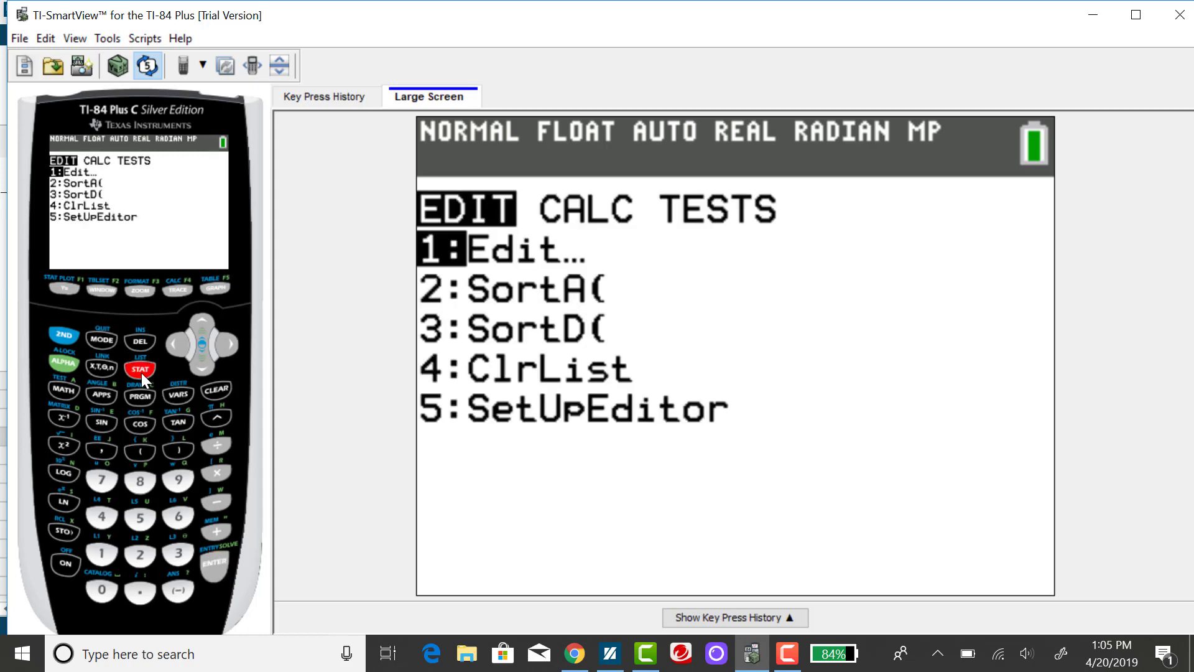
left_click(231, 343)
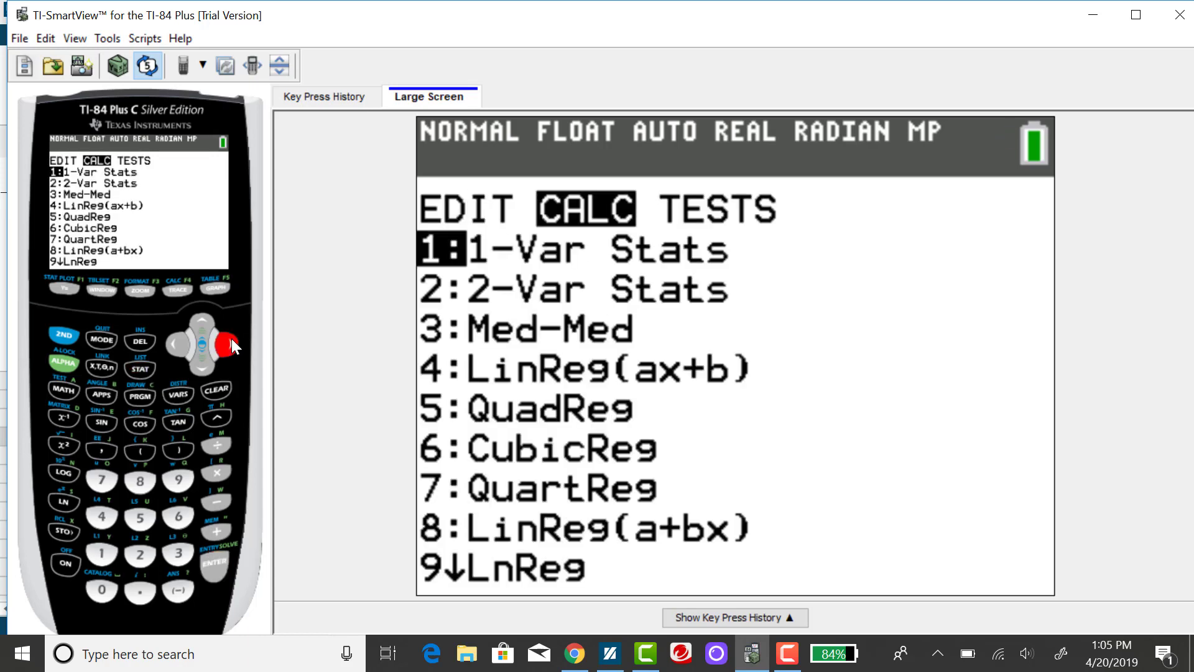
left_click(105, 520)
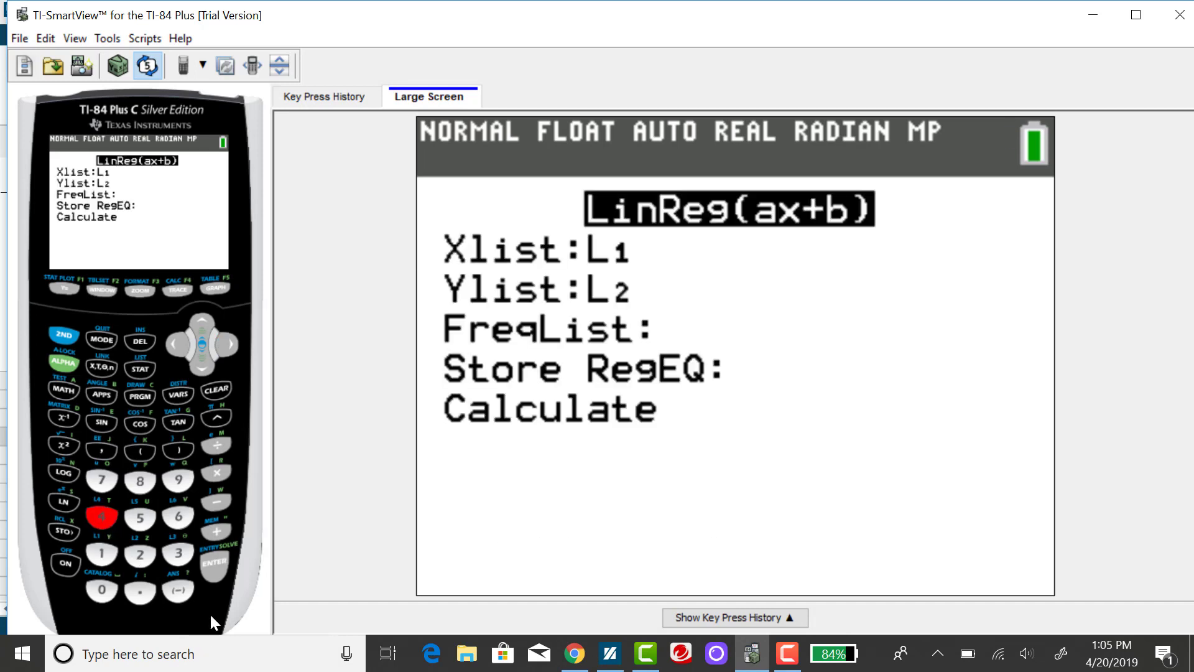
left_click(214, 567)
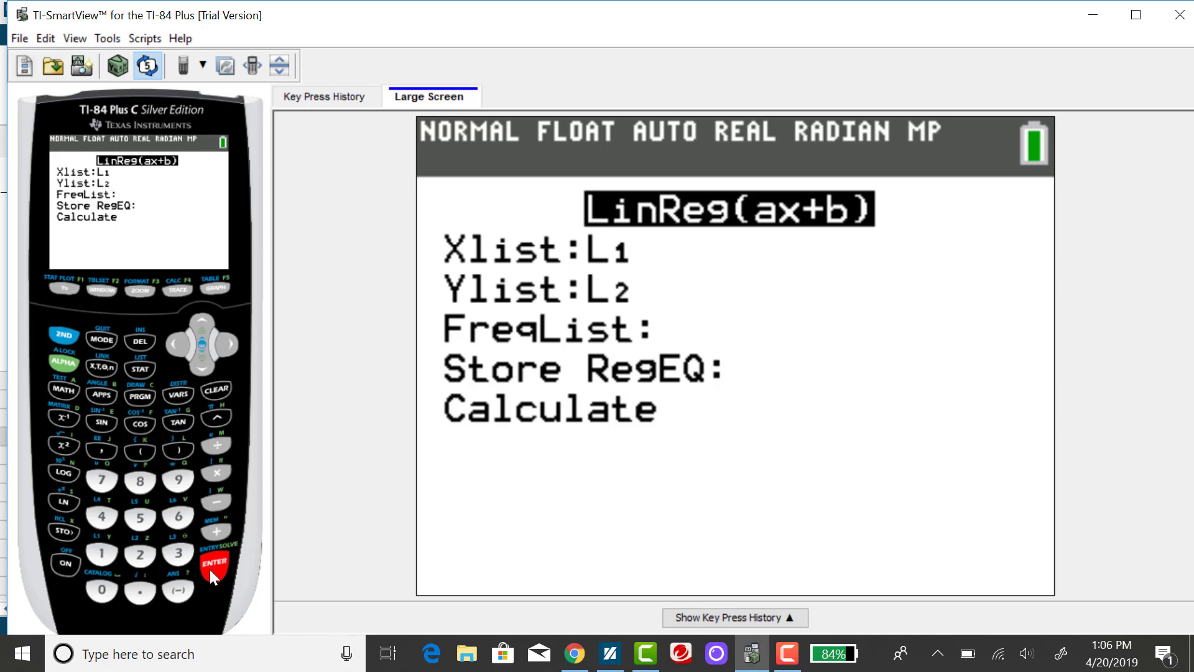
left_click(209, 571)
left_click(207, 571)
left_click(207, 572)
left_click(208, 572)
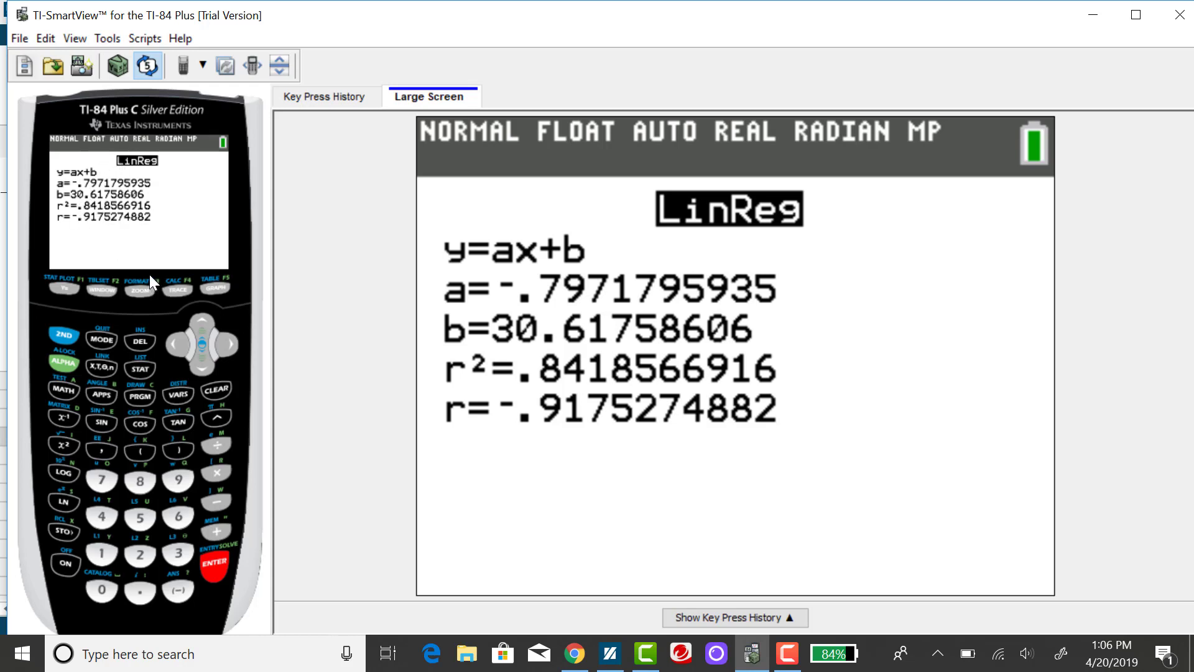
Open the STAT TESTS menu and highlight F:LinRegTTest.
left_click(141, 369)
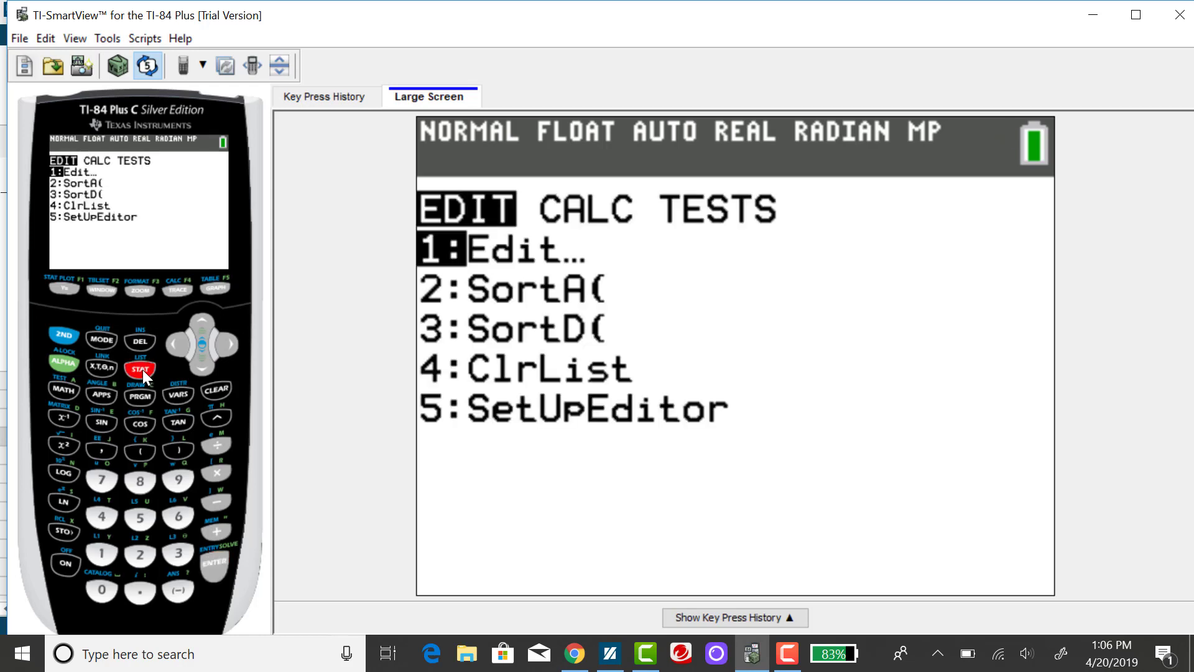
left_click(229, 345)
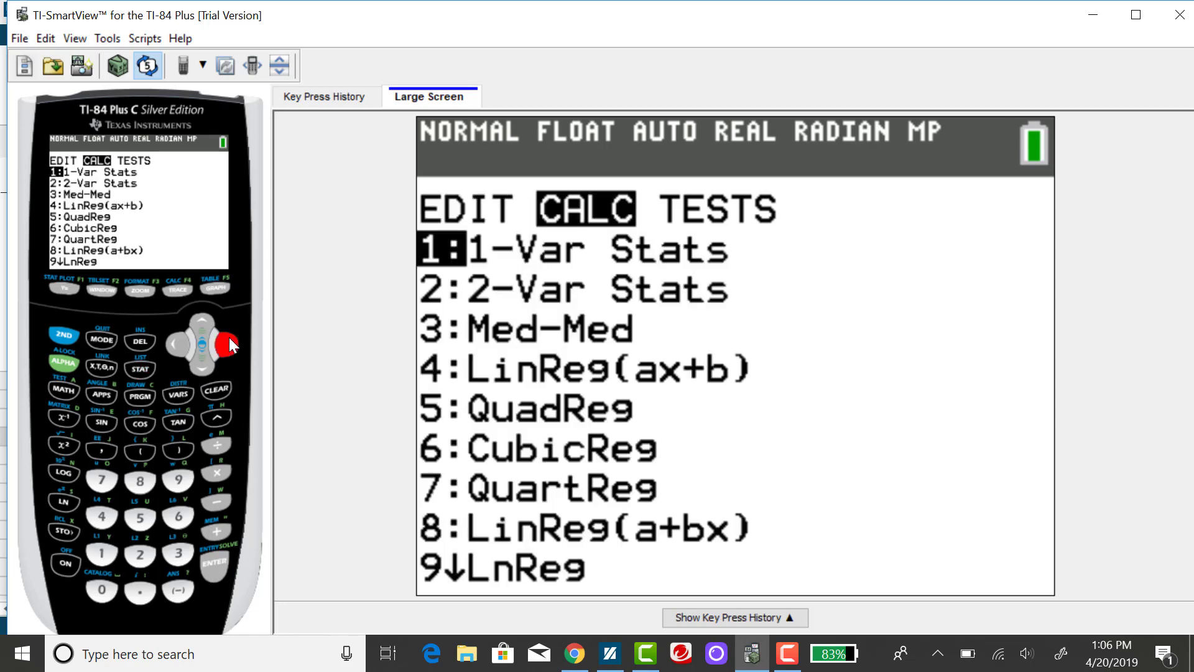
left_click(228, 344)
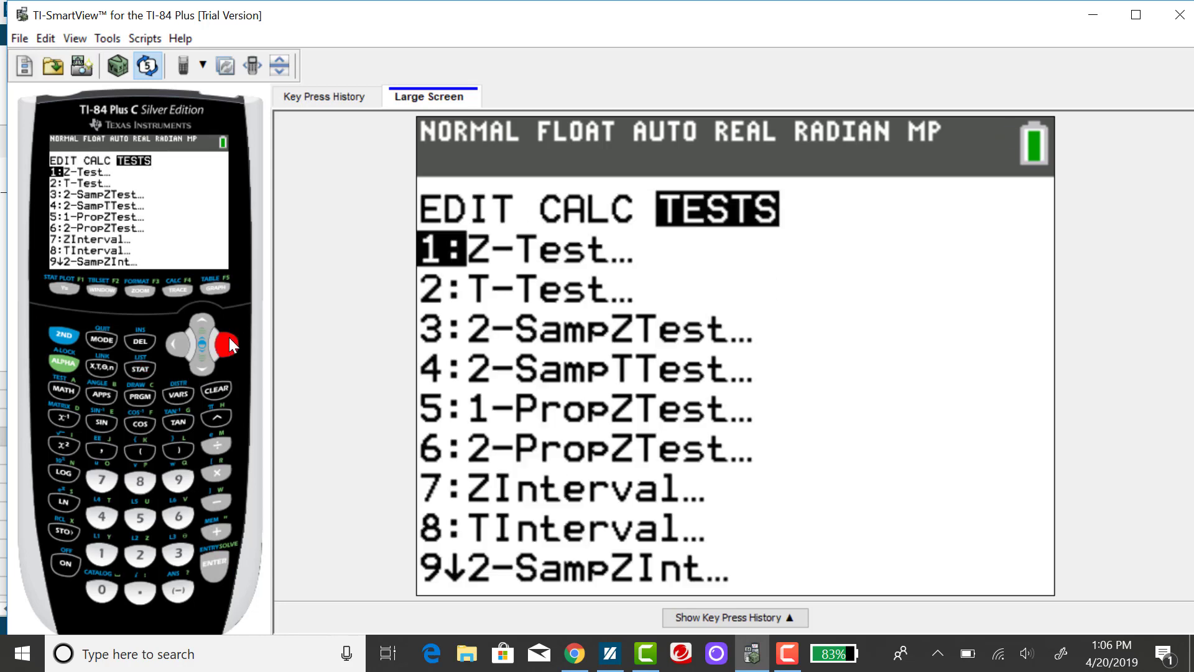
left_click(204, 370)
left_click(203, 371)
left_click(203, 370)
left_click(204, 370)
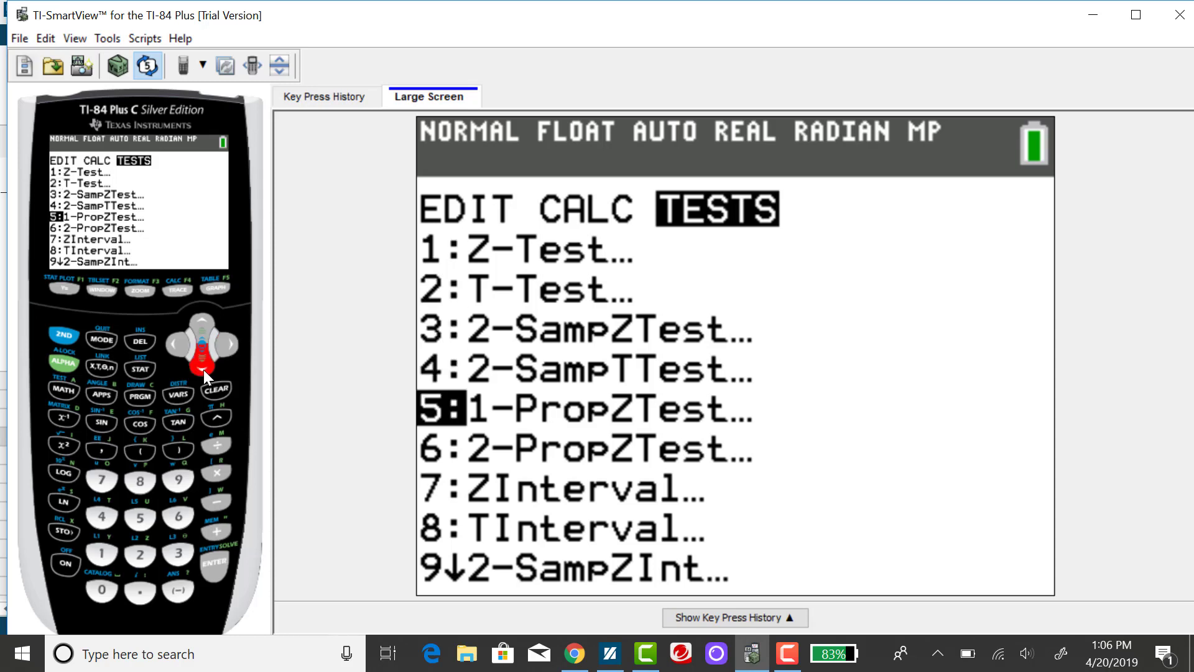
left_click(203, 370)
left_click(204, 370)
left_click(203, 369)
left_click(203, 369)
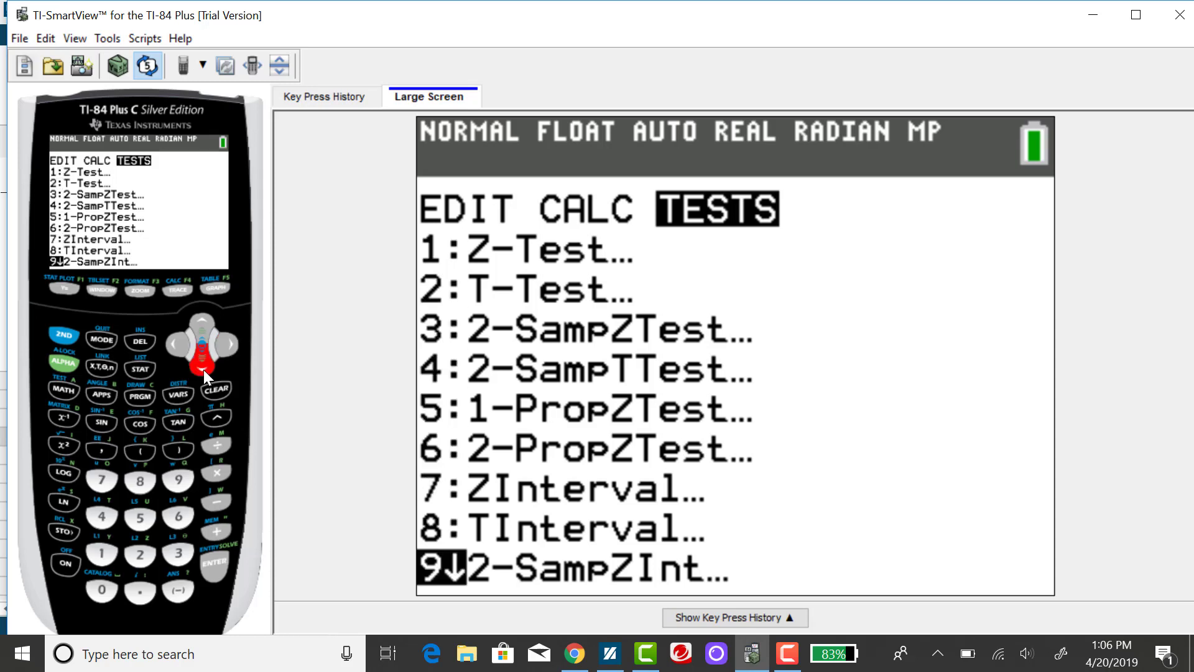
left_click(204, 370)
left_click(204, 370)
left_click(203, 369)
left_click(204, 370)
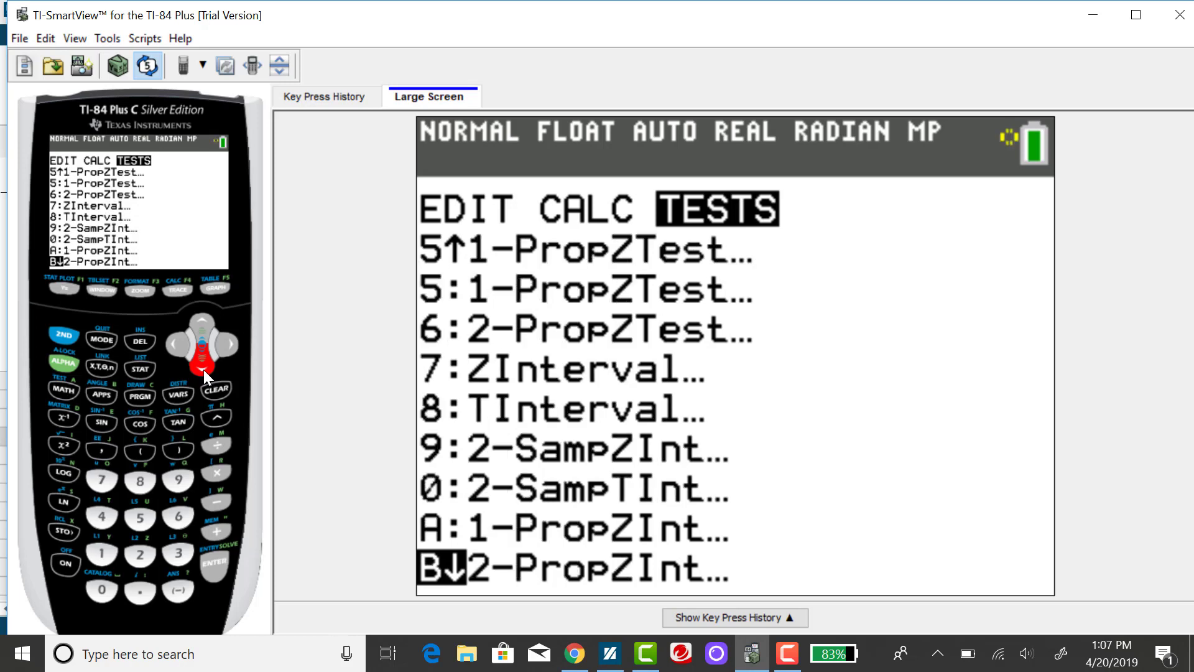
left_click(204, 369)
left_click(204, 370)
left_click(204, 370)
left_click(203, 370)
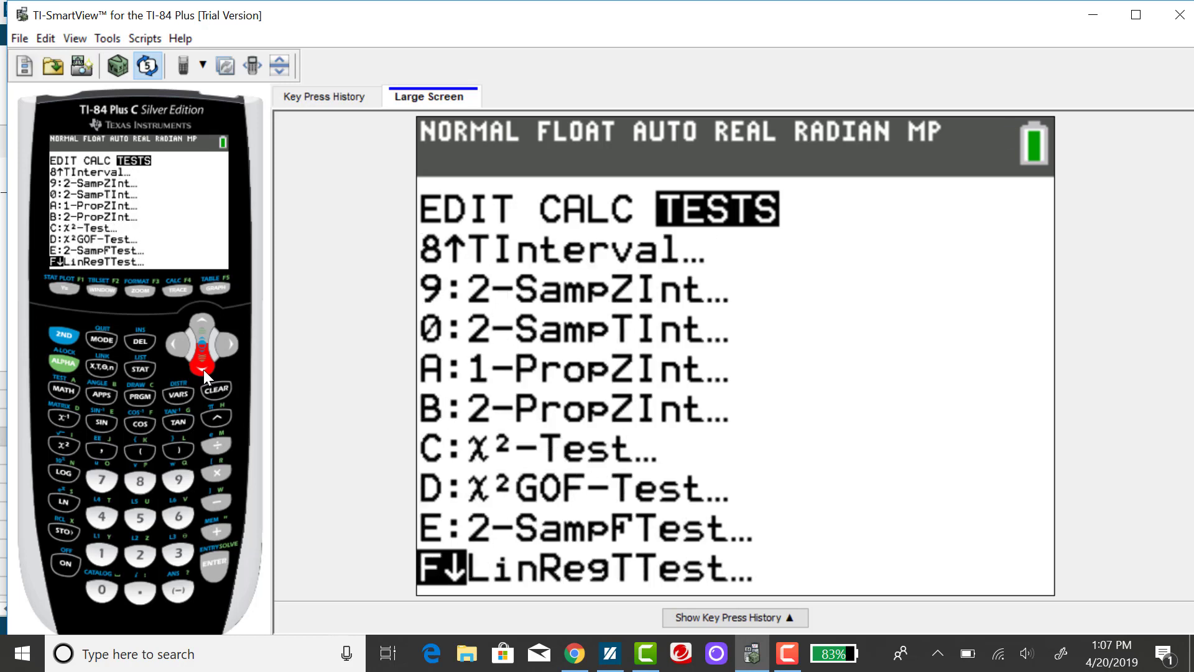
left_click(204, 369)
left_click(204, 370)
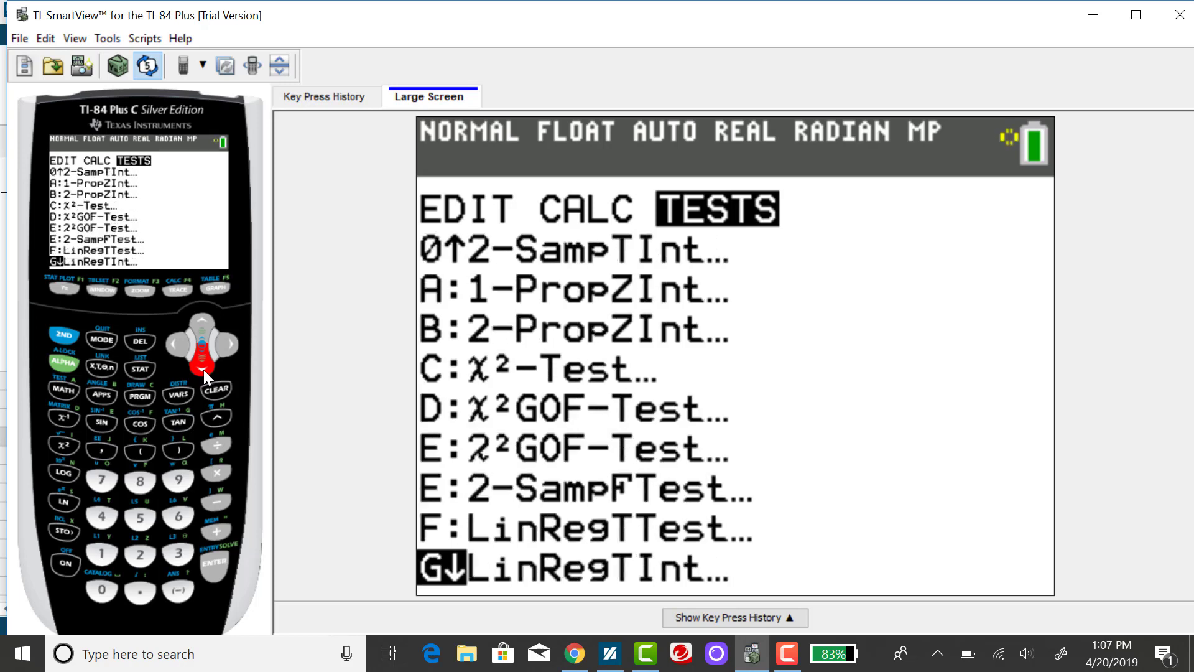
left_click(199, 319)
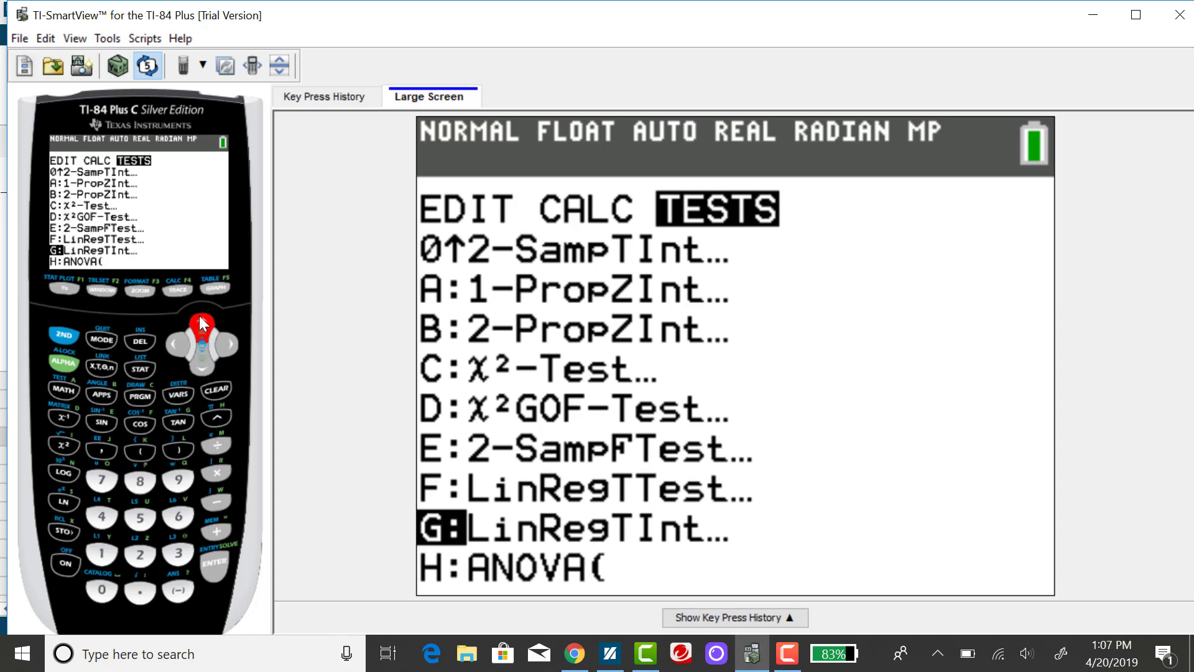
left_click(202, 323)
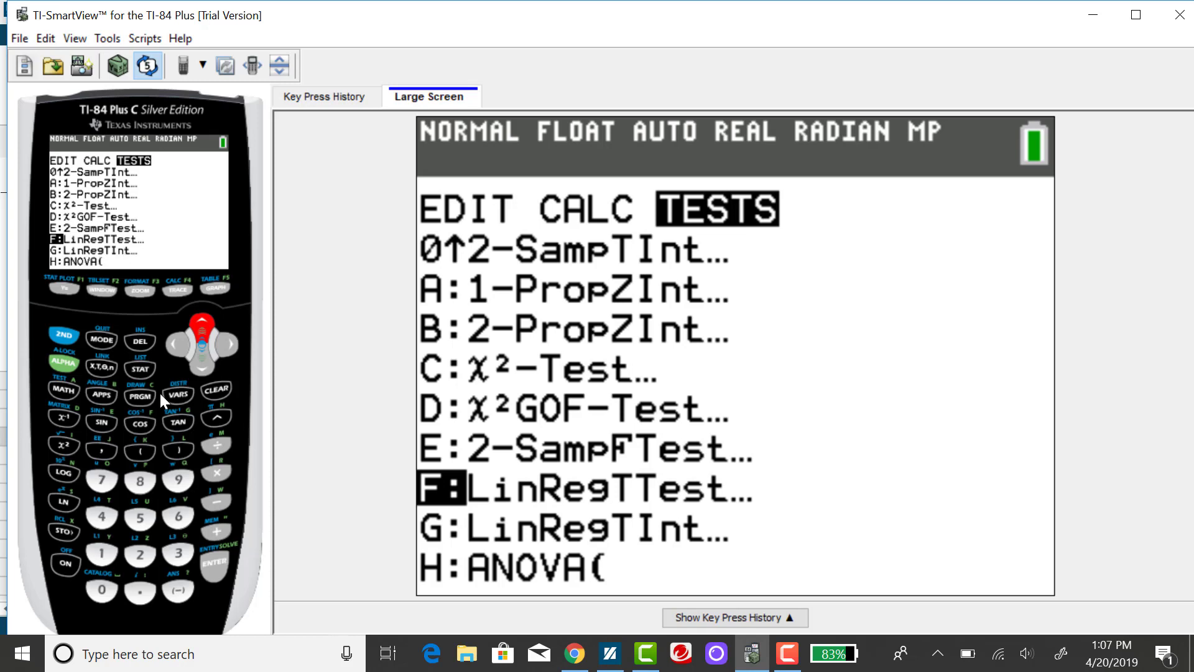
Run LinRegTTest on L1, L2 with β & ρ ≠0, getting t=-7.296148659, p=2.6130397E-5, df=10.
left_click(217, 565)
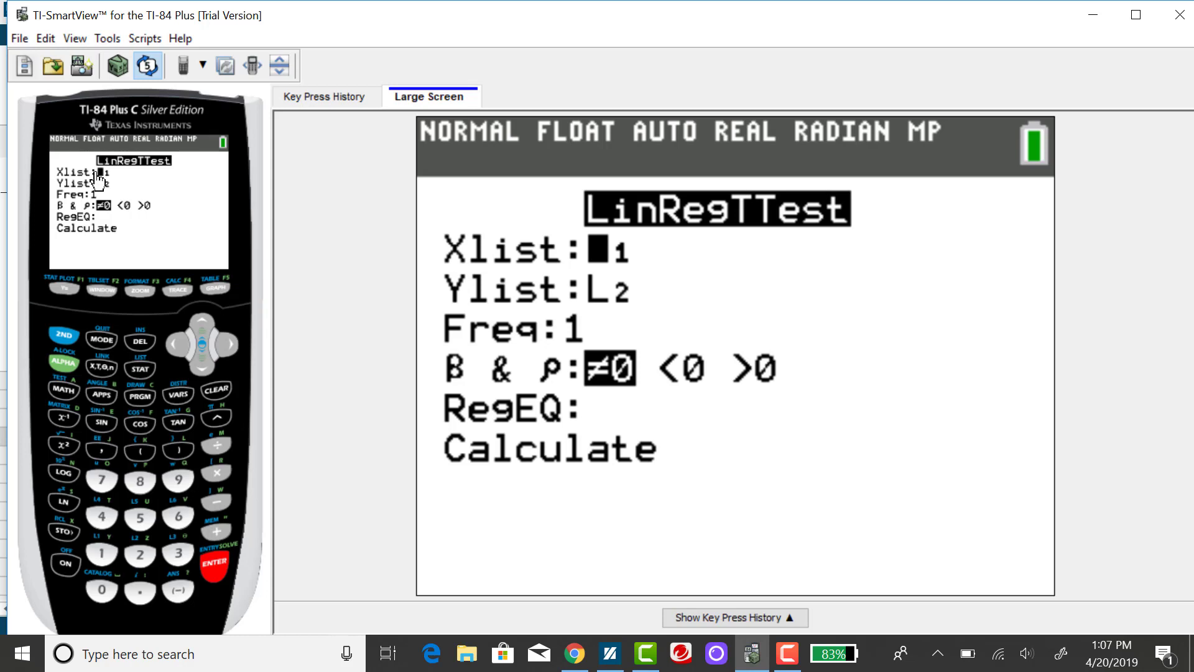
left_click(201, 369)
left_click(201, 369)
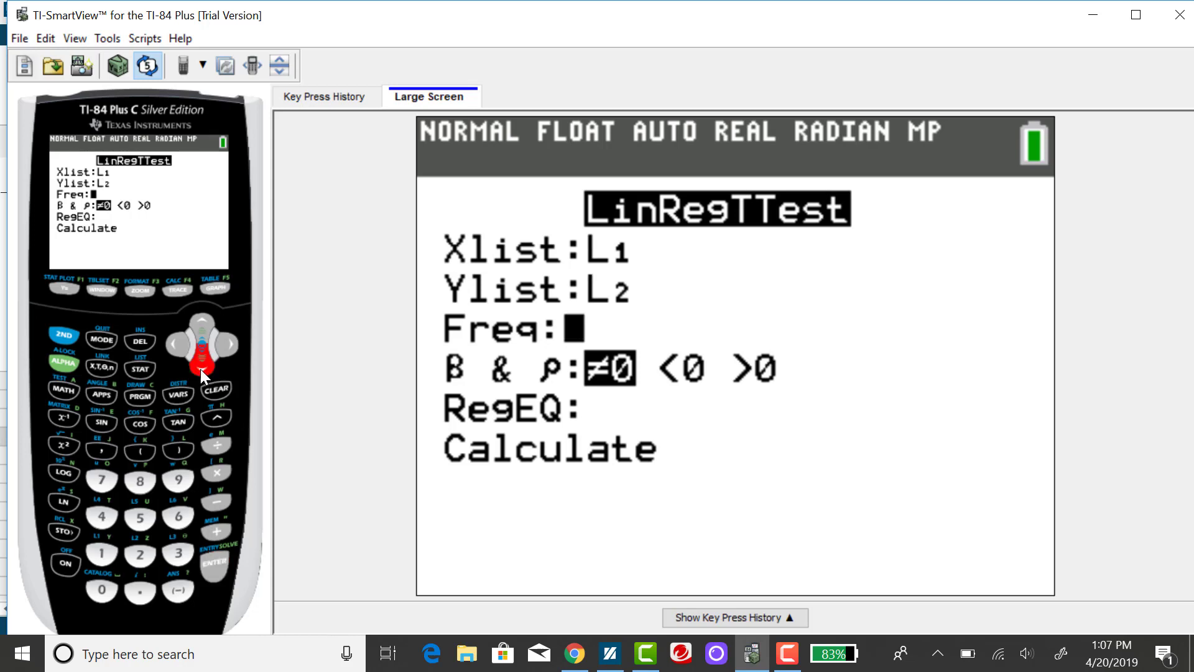
left_click(201, 369)
left_click(201, 369)
left_click(201, 368)
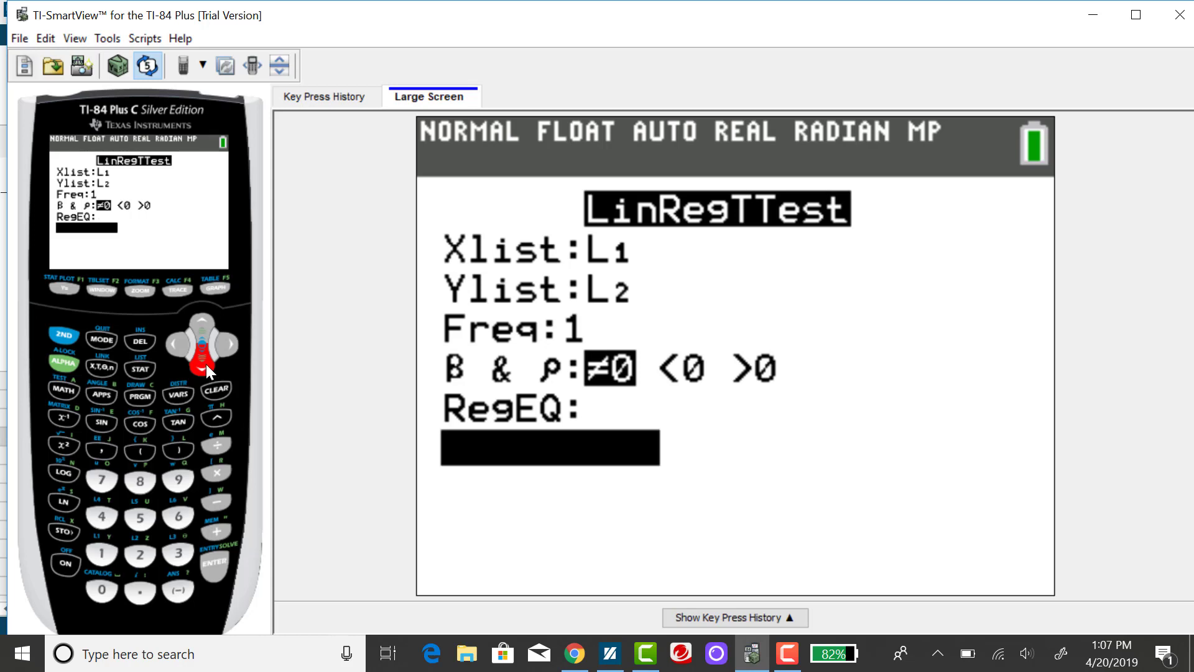
left_click(215, 565)
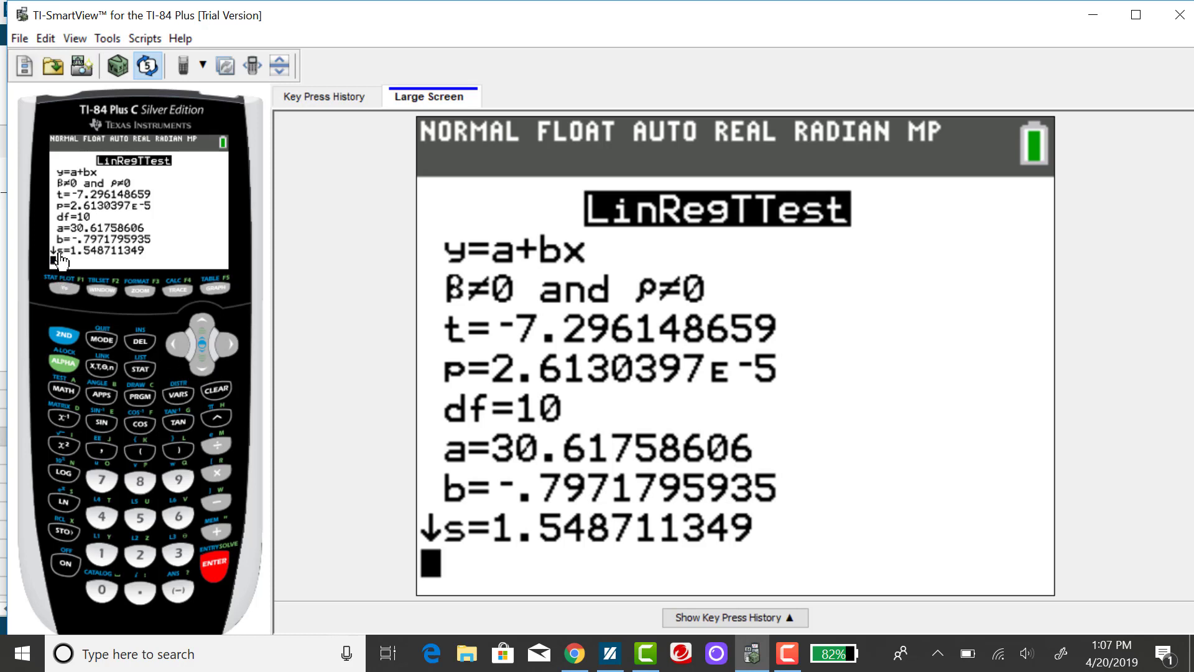
left_click(202, 368)
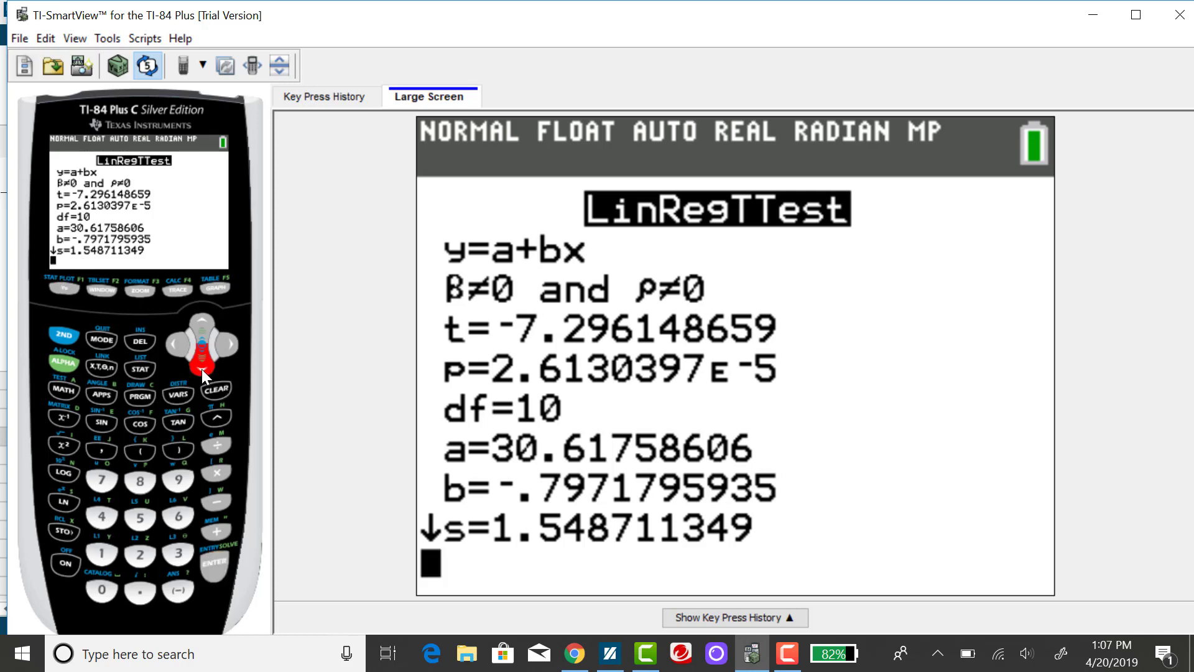